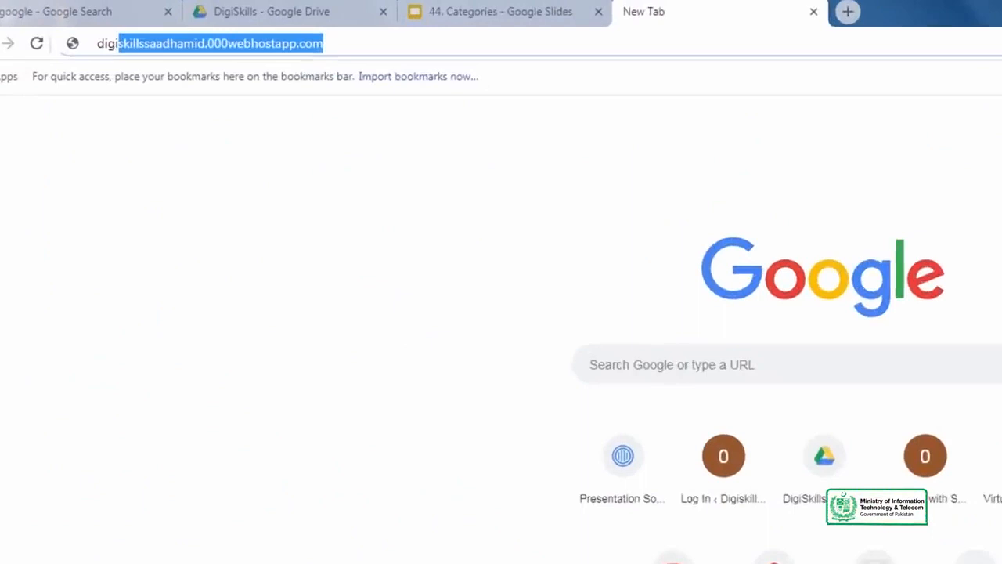
# Step: Open the WordPress dashboard of the 000webhostapp.com site through its /wp-admin address
pyautogui.press('Right')
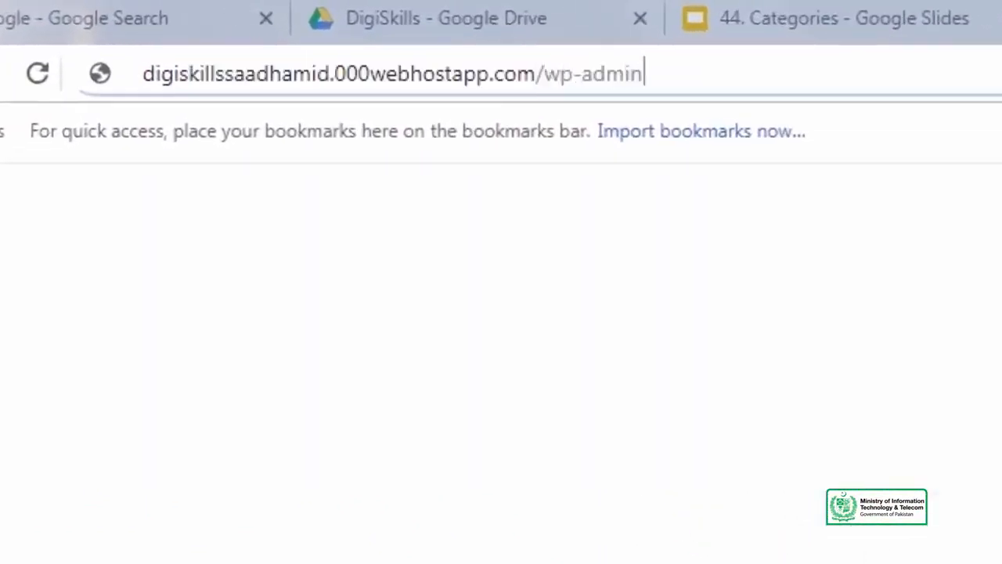
pyautogui.press('Return')
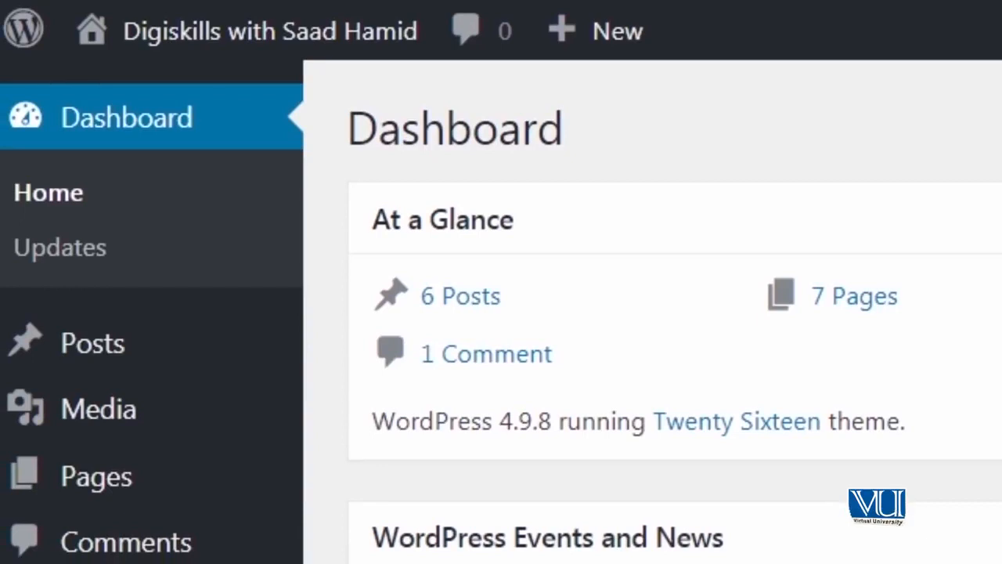
# Step: Add a post category named Lahore with Pakistan as its parent category
pyautogui.moveTo(104, 372)
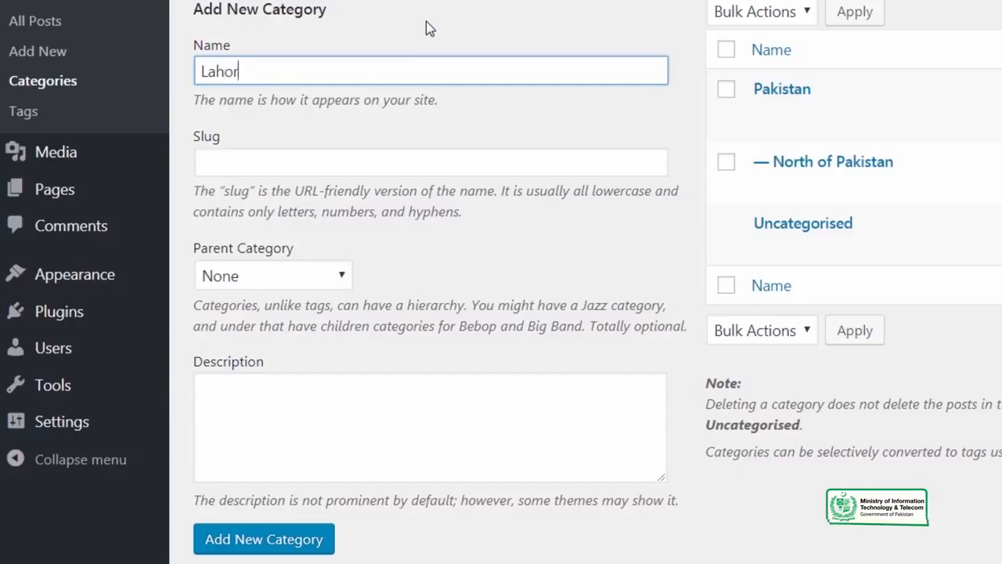
pyautogui.click(306, 163)
pyautogui.click(348, 467)
pyautogui.click(290, 276)
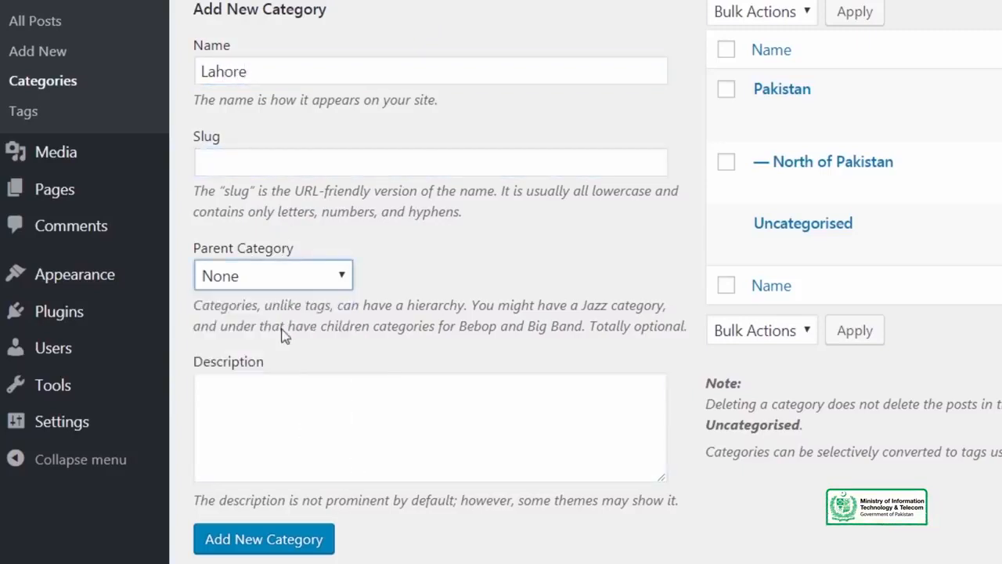
pyautogui.click(275, 540)
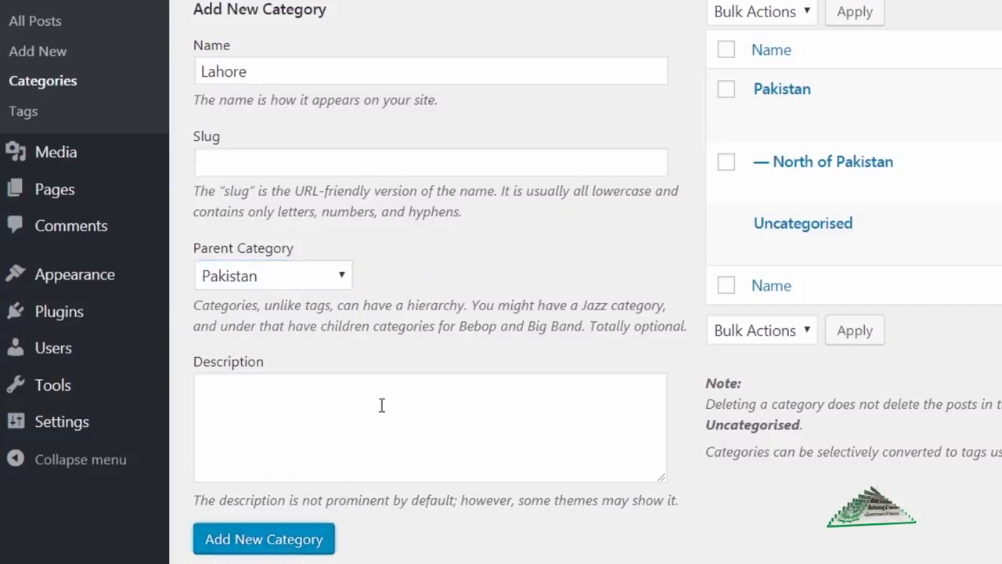
# Step: Add Islamabad and Karachi as two more child categories of Pakistan
pyautogui.click(492, 72)
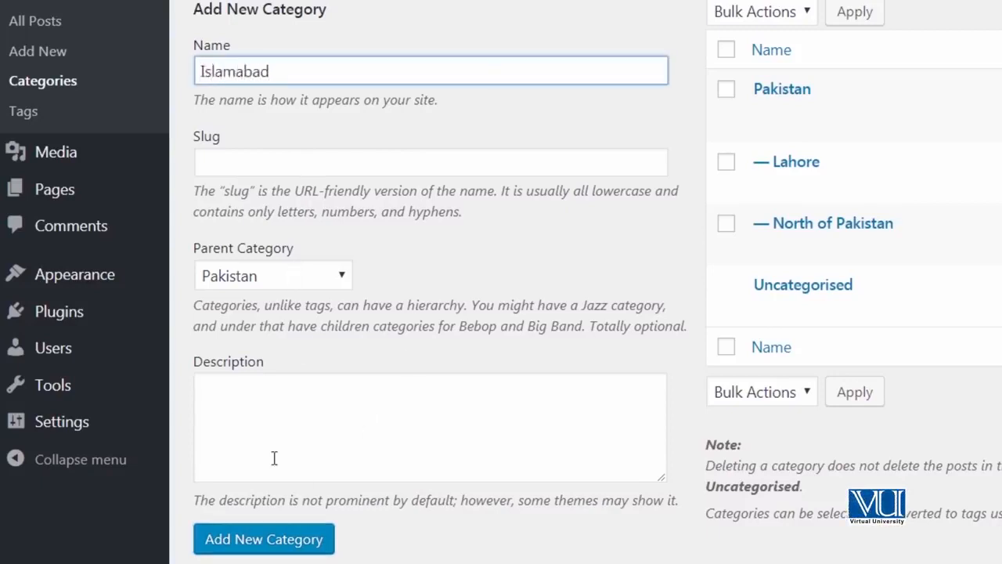
pyautogui.click(281, 548)
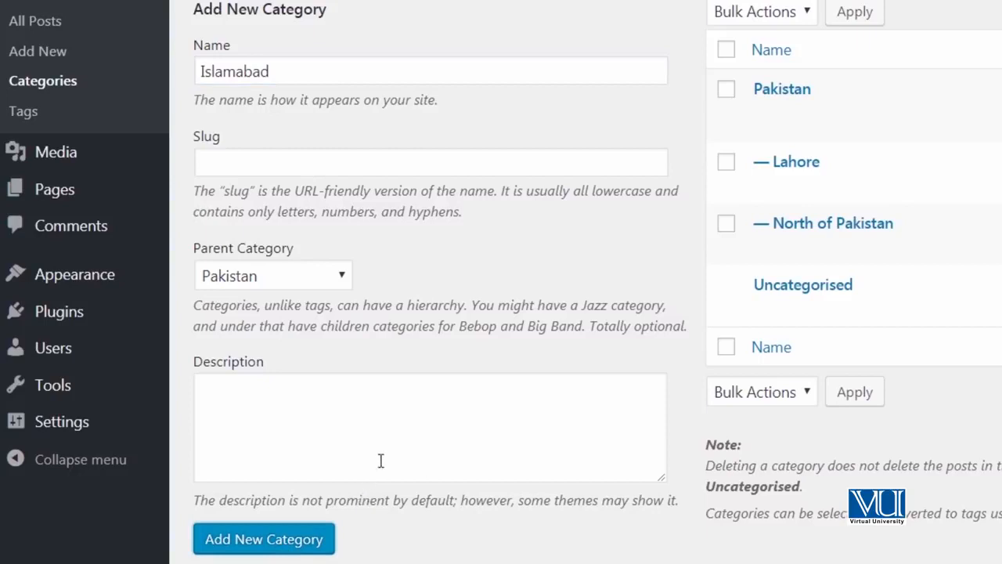
pyautogui.click(291, 70)
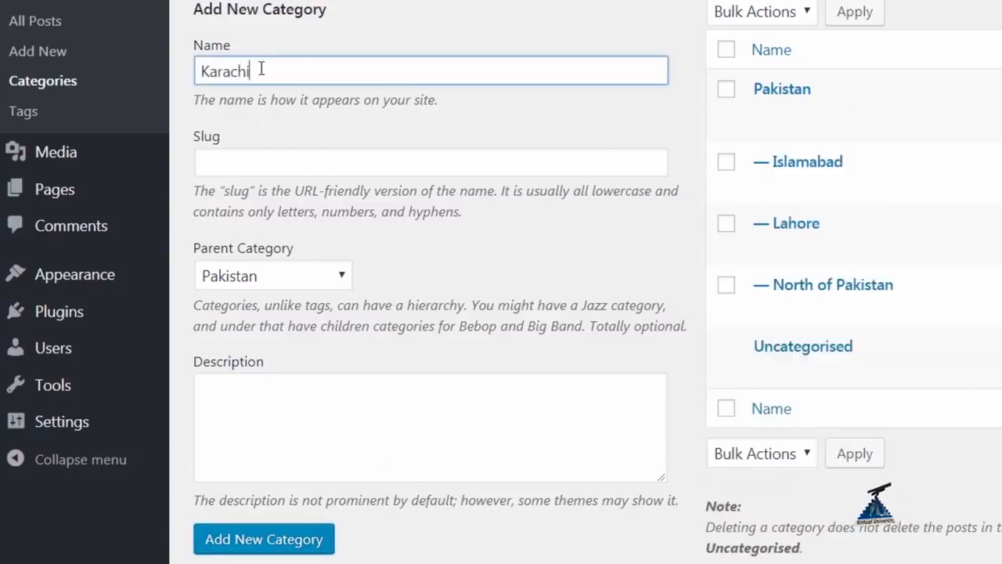
pyautogui.click(256, 540)
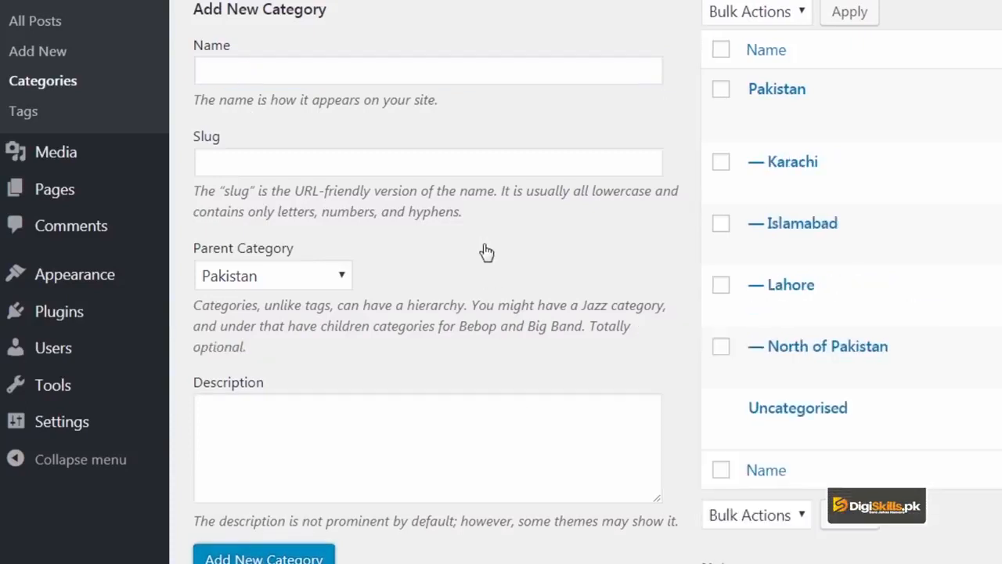
# Step: Add the categories Quetta and Peshawar, each with Pakistan as the parent category
pyautogui.click(383, 72)
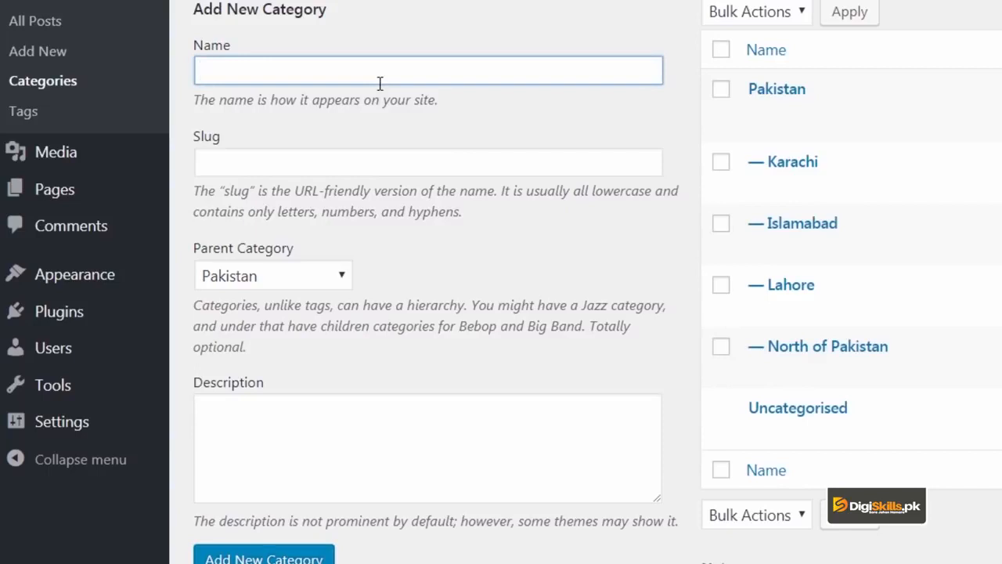
pyautogui.write('Quetta')
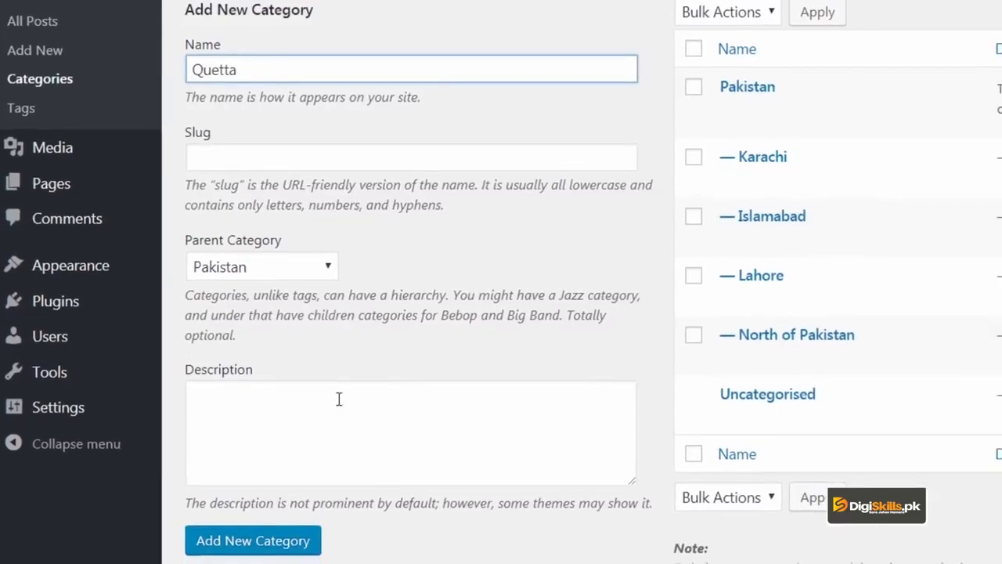
pyautogui.click(290, 550)
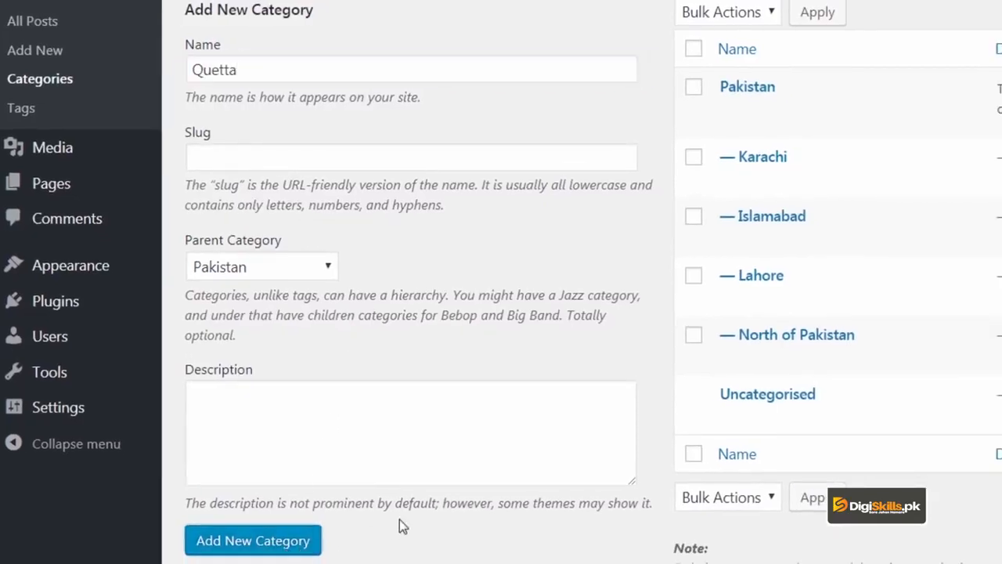
pyautogui.click(339, 76)
pyautogui.write('Peshawar')
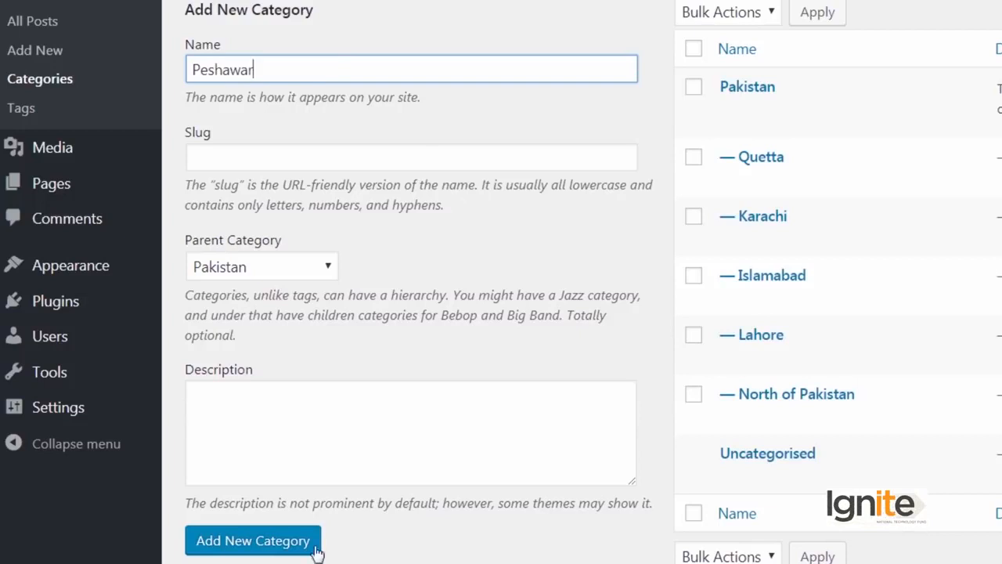
pyautogui.click(306, 551)
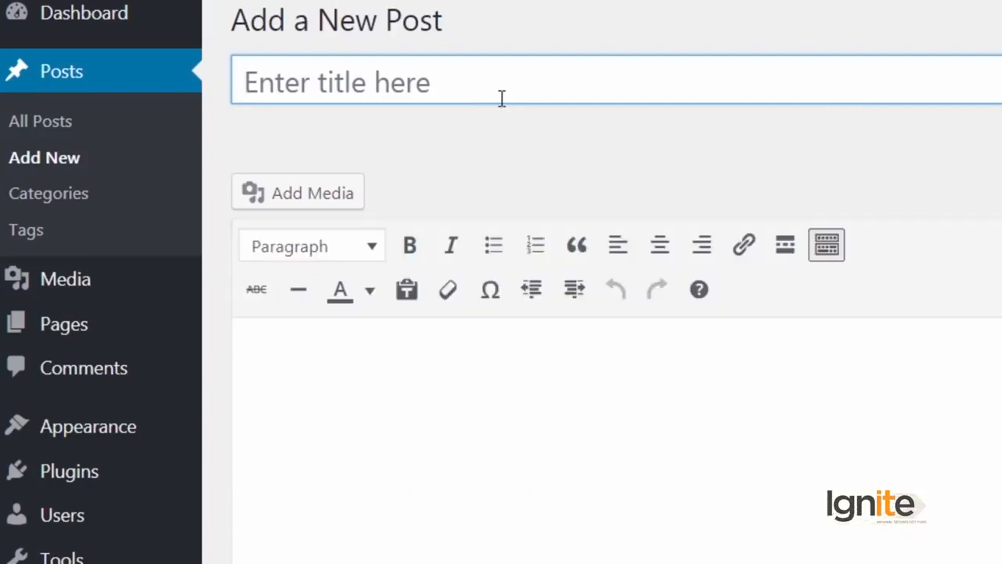
# Step: Create a new post titled Sialkot with the body text "Sialkot is known for the footballs of the world"
pyautogui.write('Sia')
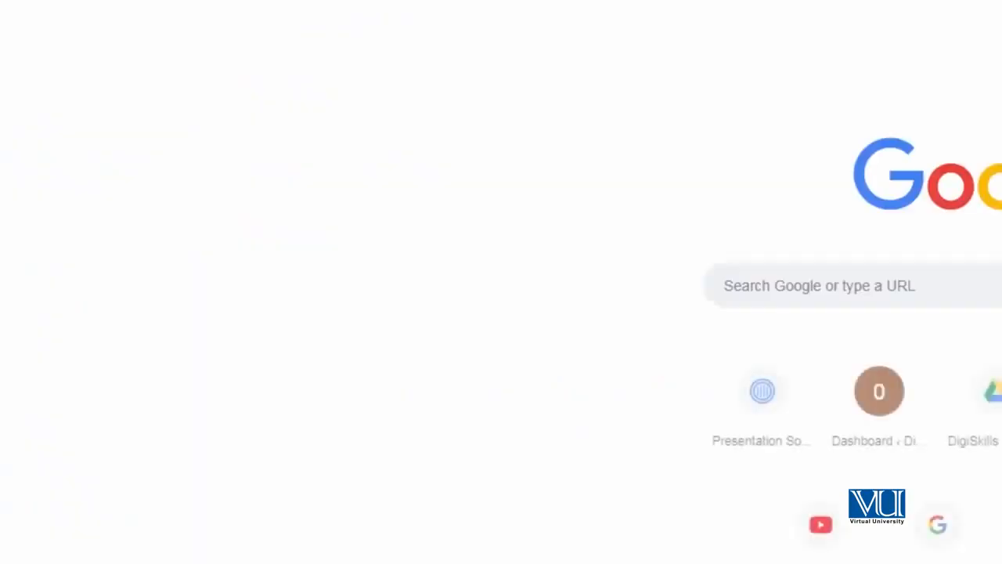
# Step: Search Google Images for "sialkot football" in a new browser tab and open the first image result
pyautogui.write('football')
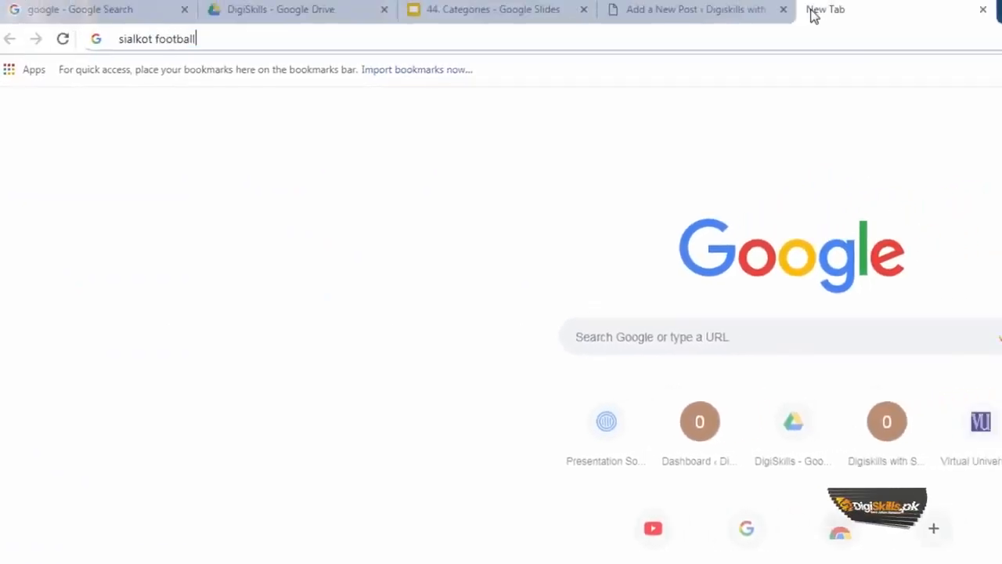
pyautogui.press('Return')
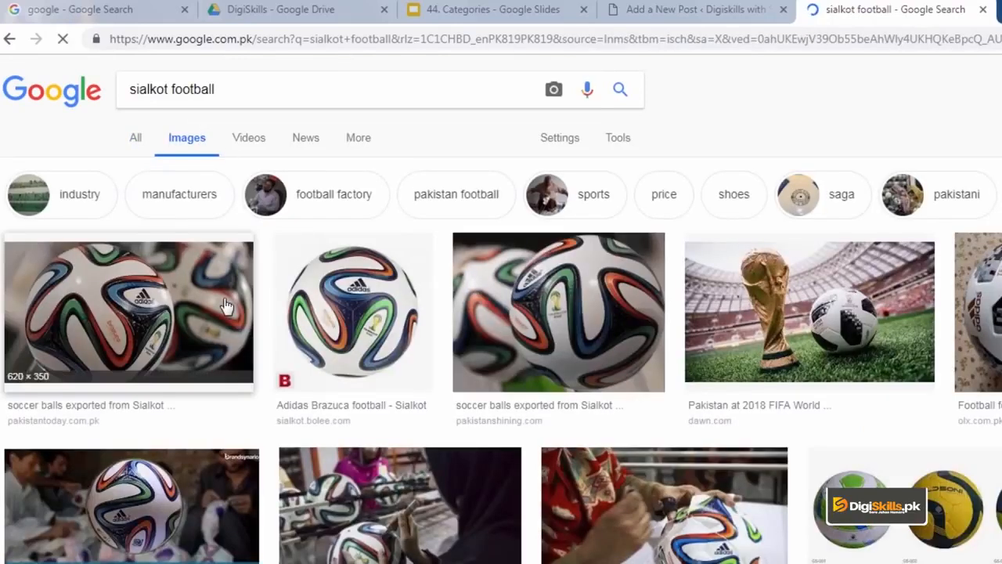
pyautogui.click(197, 301)
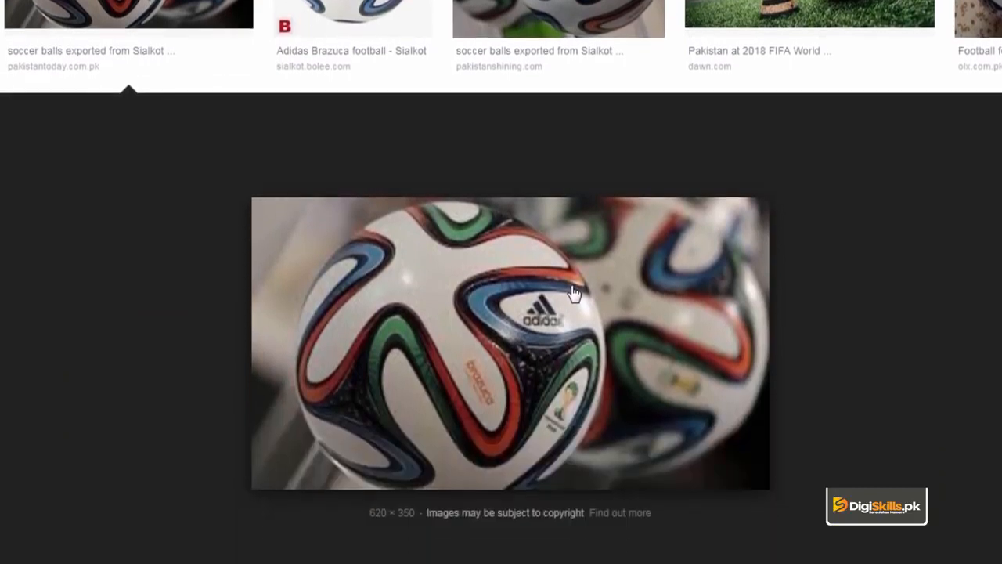
# Step: Save the football picture to the Desktop as a JPEG image named download
pyautogui.rightClick(572, 292)
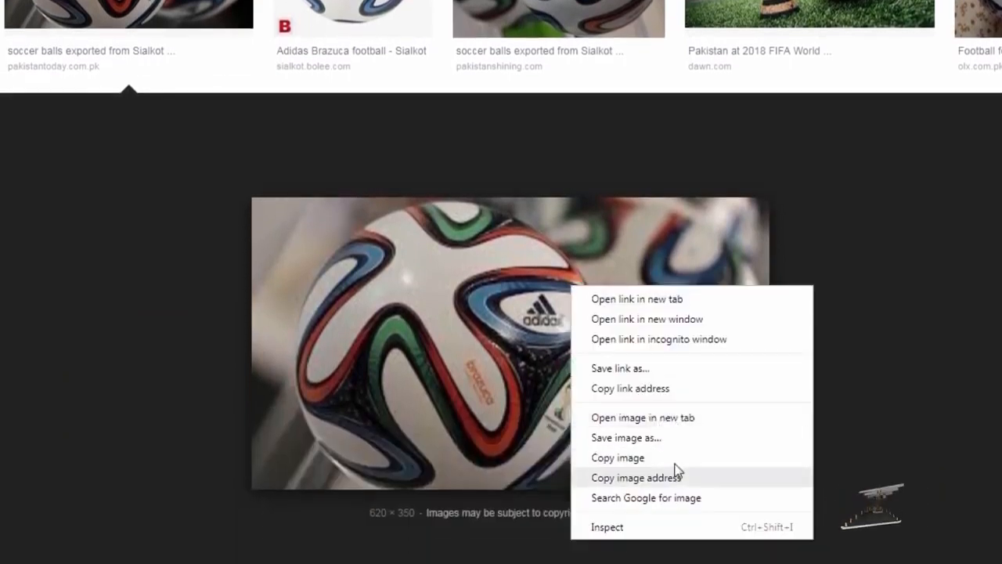
pyautogui.click(673, 436)
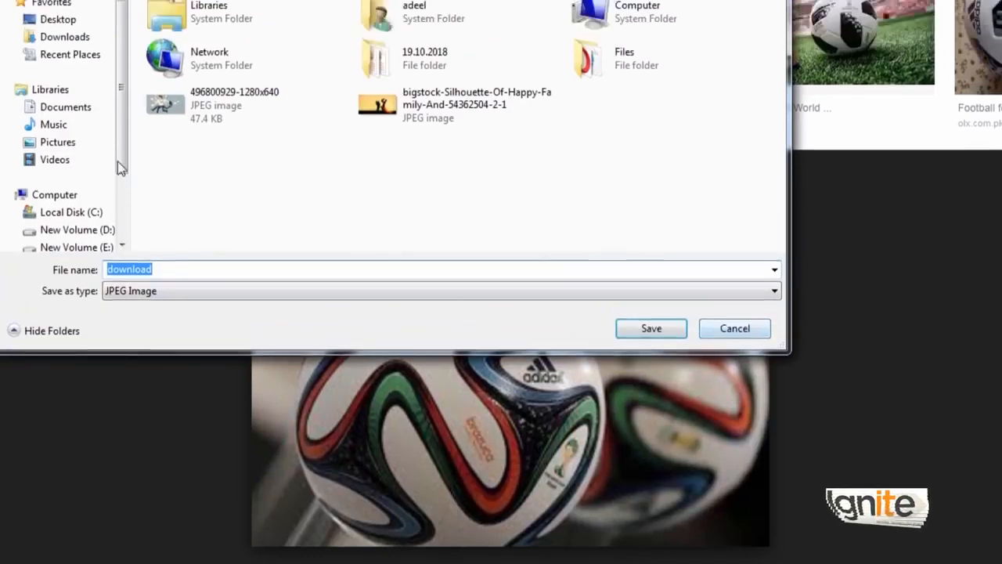
pyautogui.click(59, 18)
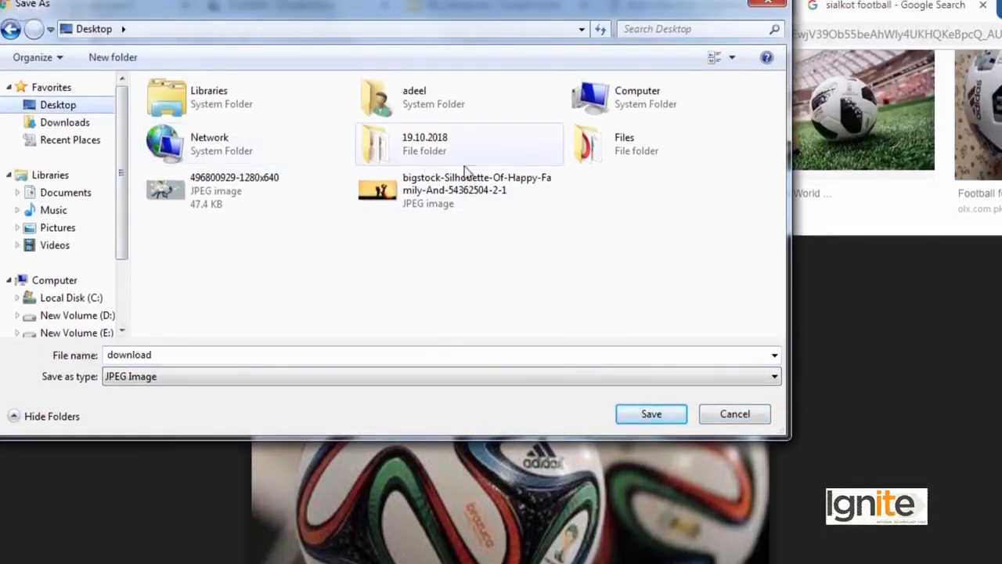
pyautogui.click(624, 413)
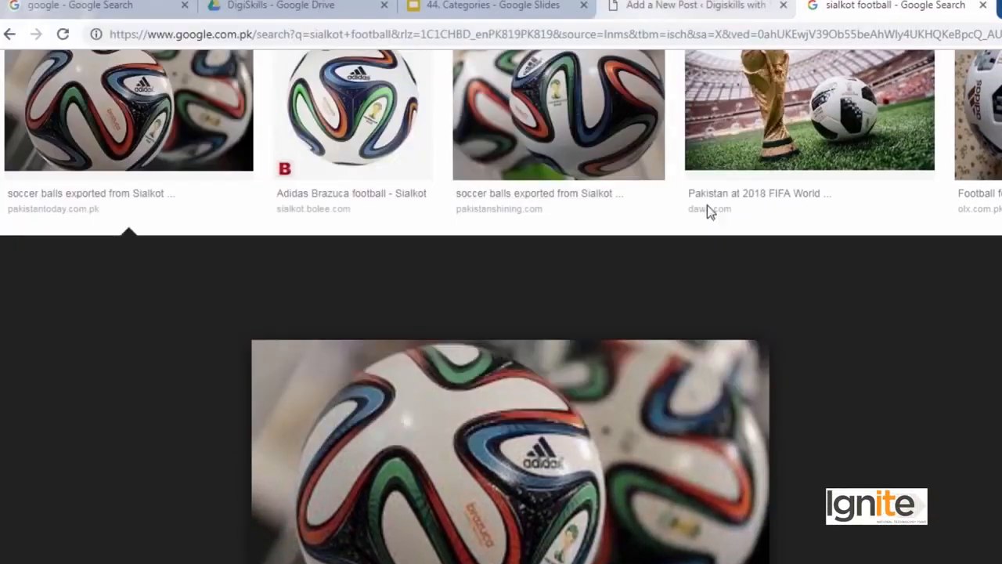
# Step: Return to the Sialkot post, upload the download image from the Desktop and insert it below the text
pyautogui.click(682, 7)
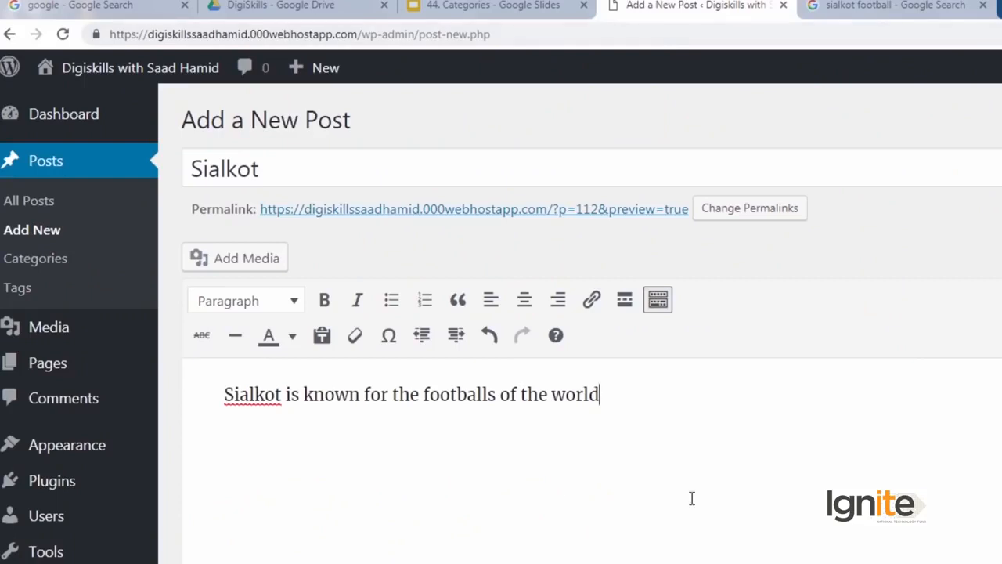
pyautogui.click(245, 259)
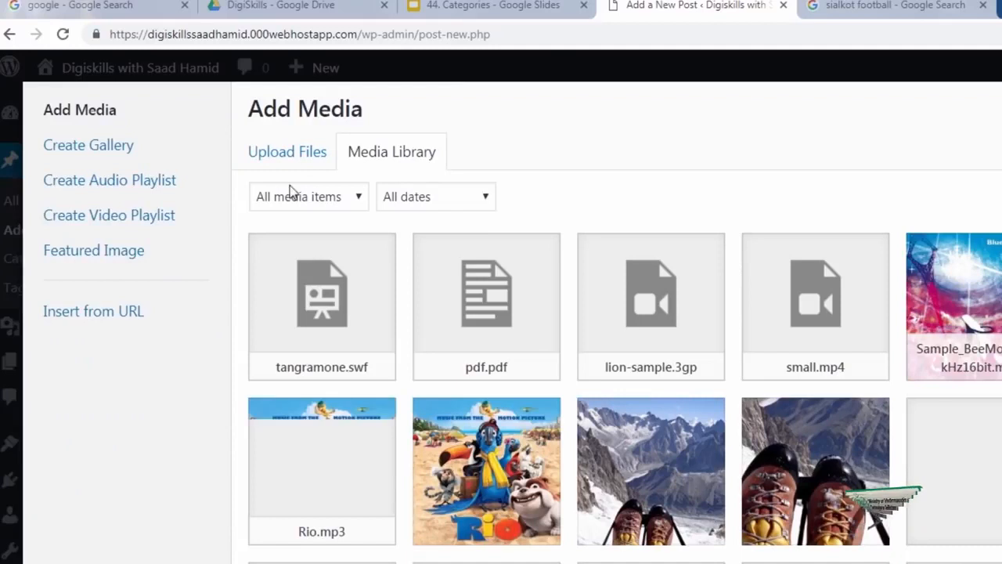
pyautogui.click(288, 151)
pyautogui.click(914, 448)
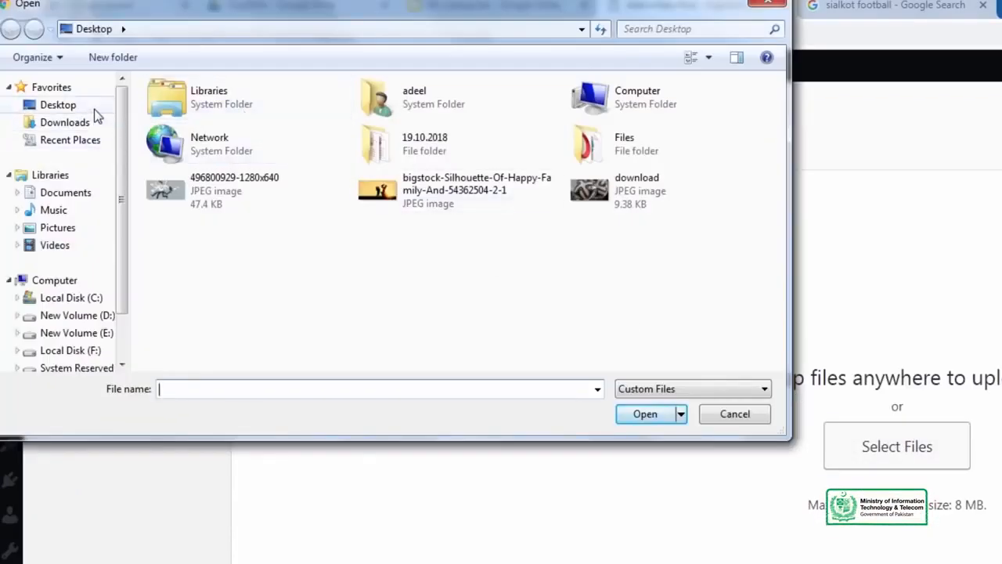
pyautogui.click(93, 109)
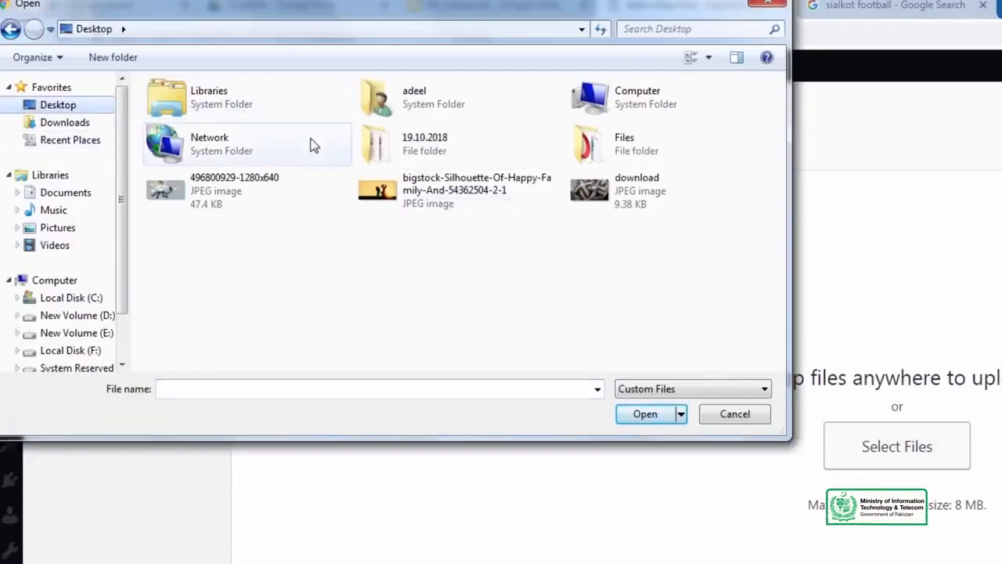
pyautogui.doubleClick(606, 200)
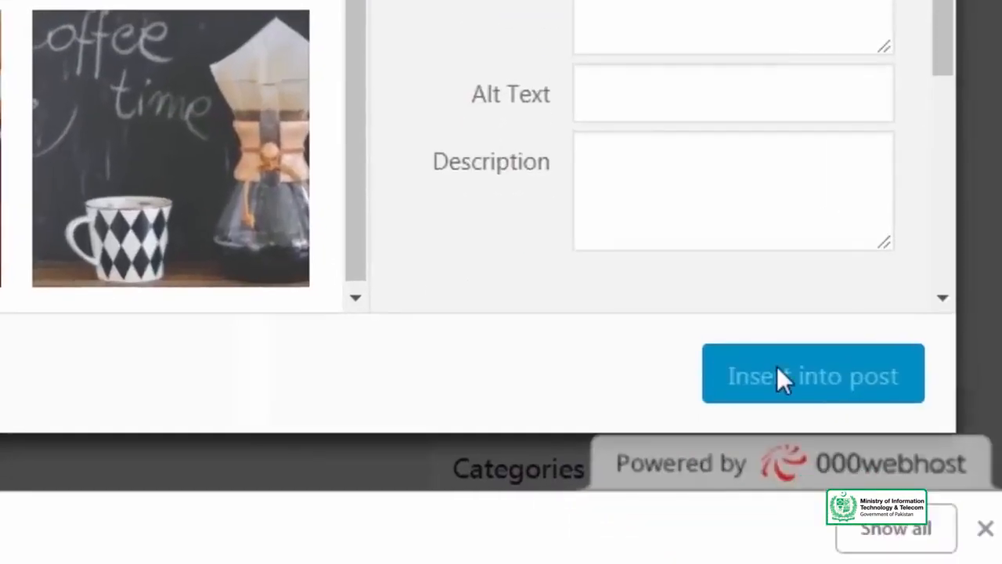
pyautogui.click(777, 383)
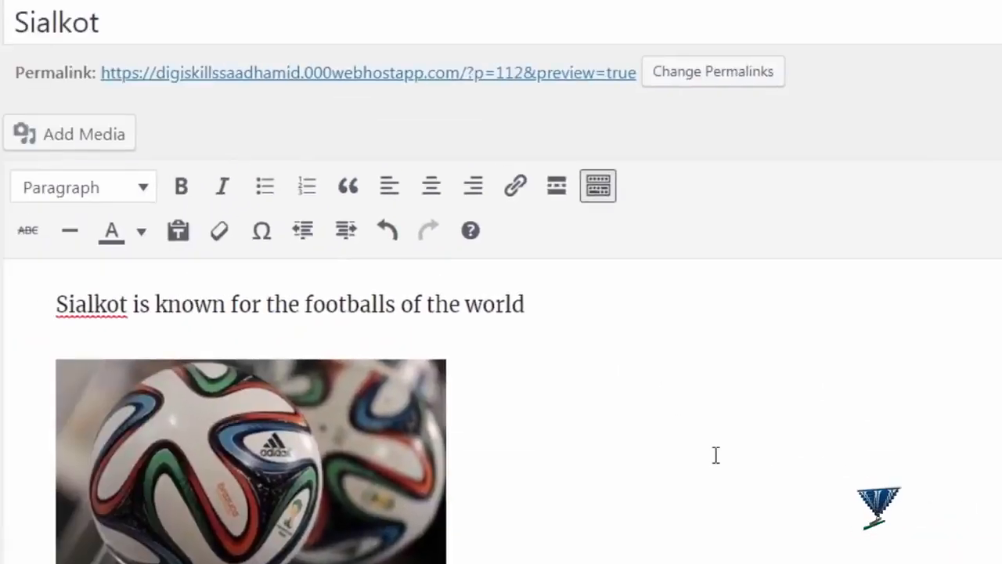
# Step: Inspect the available size options in the inserted football image's display settings and close its details
pyautogui.click(273, 402)
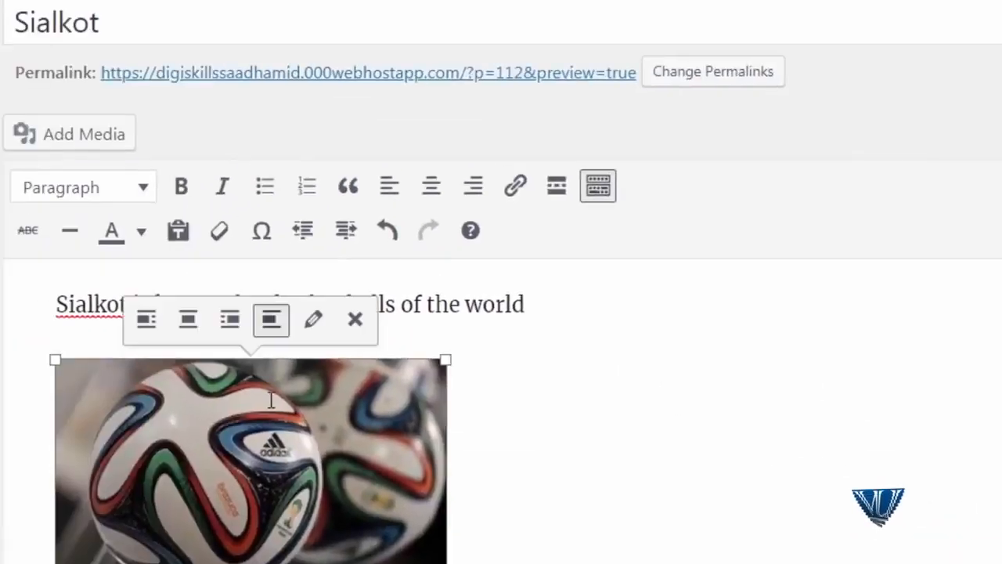
pyautogui.click(313, 320)
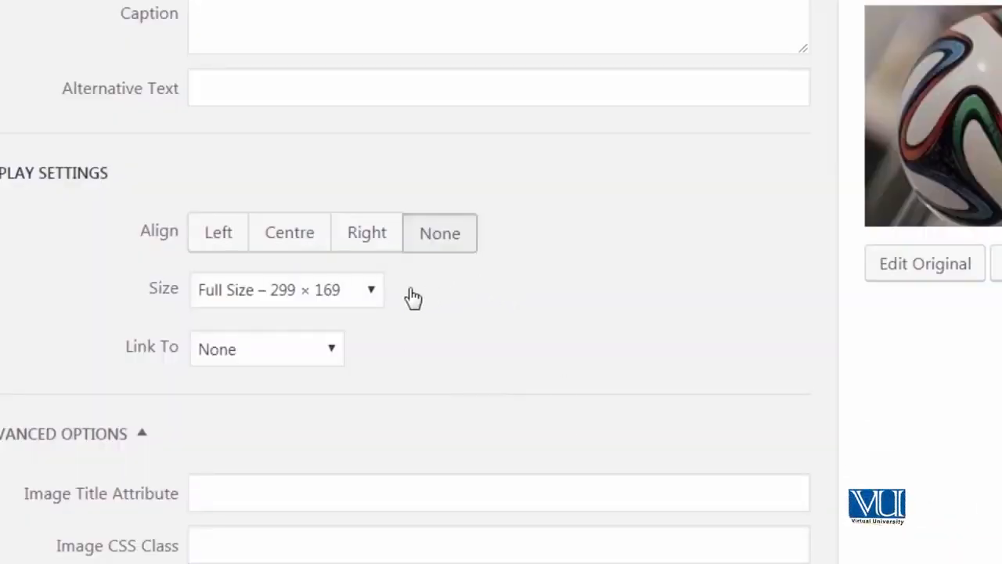
pyautogui.click(311, 303)
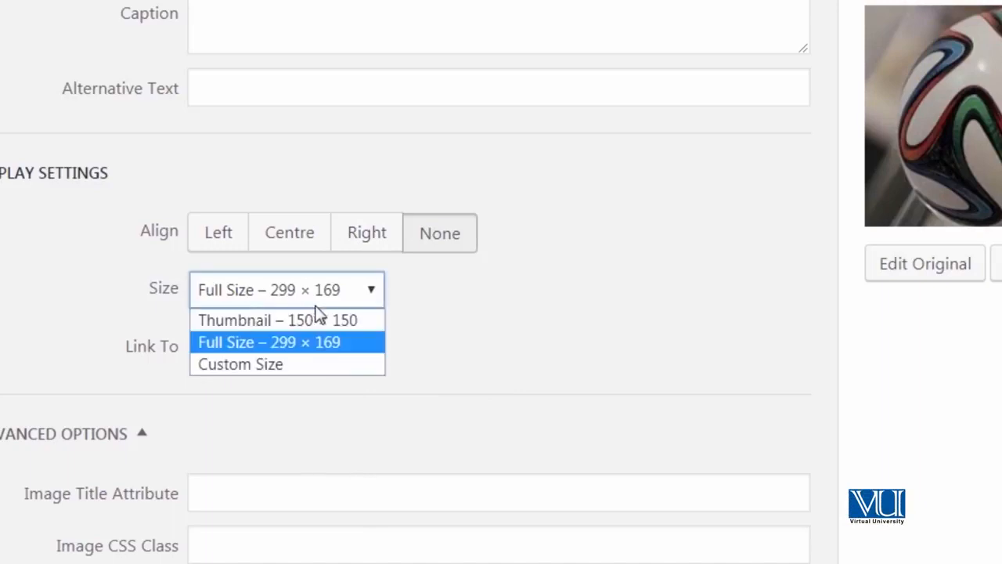
pyautogui.click(627, 404)
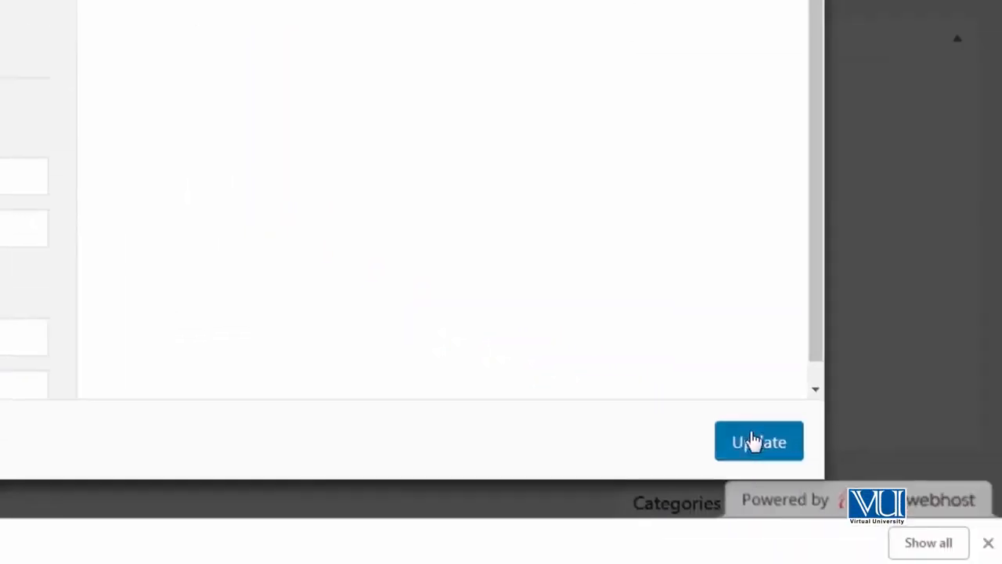
pyautogui.click(754, 440)
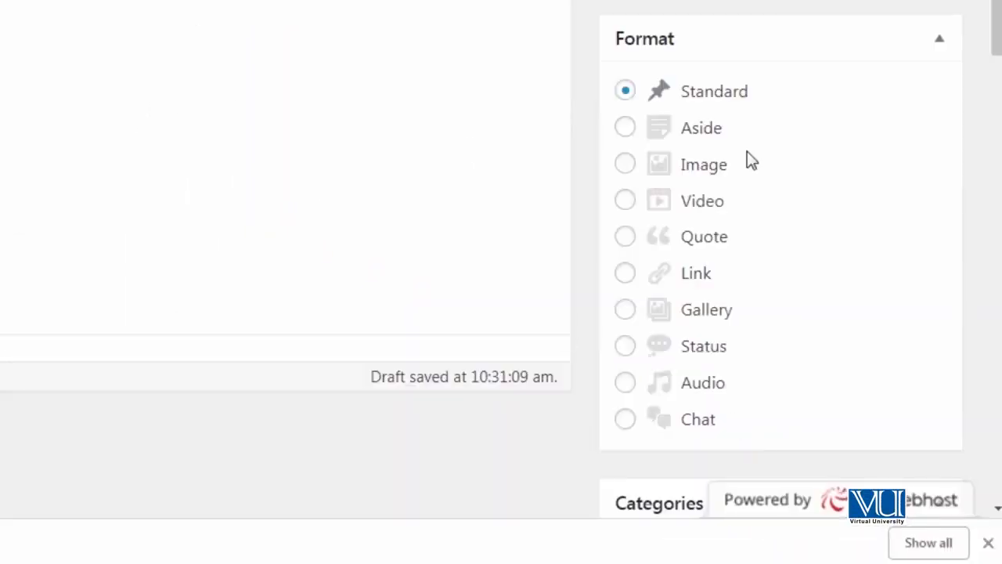
# Step: Create a new category named Sialkot from within the post editor and assign it to the post
pyautogui.scroll(-5, 747, 156)
pyautogui.click(717, 446)
pyautogui.scroll(-3, 707, 407)
pyautogui.write('Sialkot')
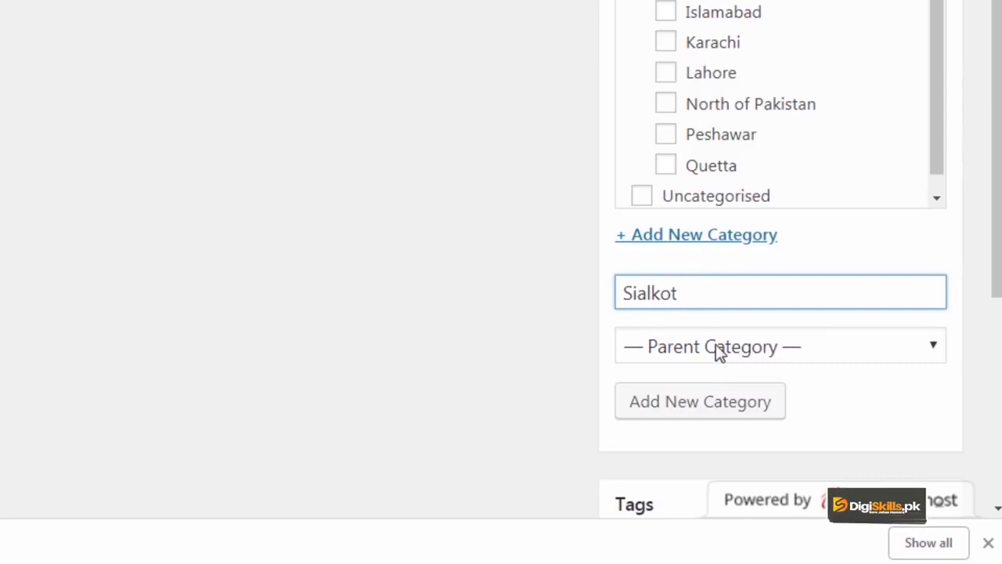
pyautogui.click(719, 349)
pyautogui.click(713, 130)
pyautogui.click(695, 402)
pyautogui.scroll(2, 509, 368)
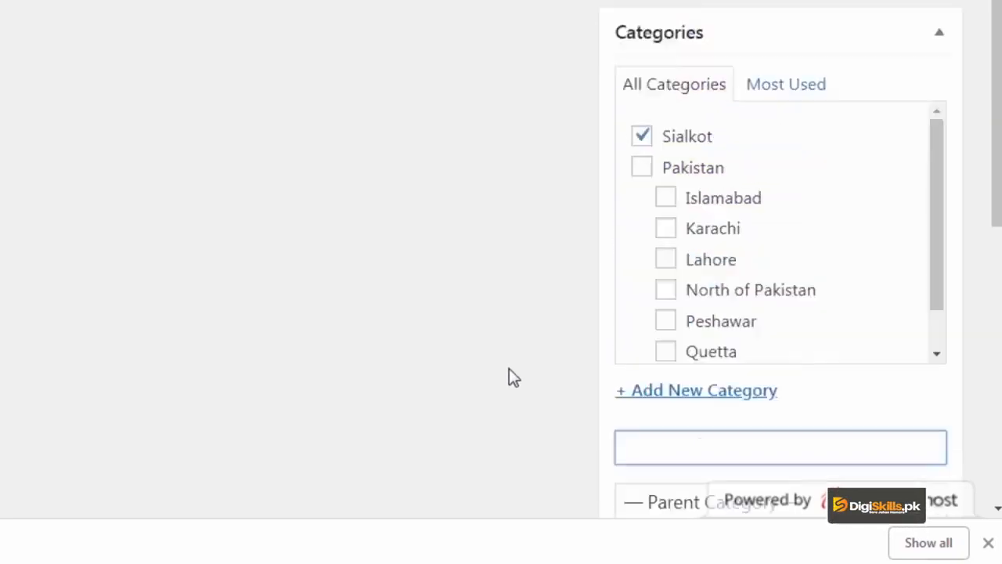
# Step: Publish the Sialkot post and open the site's home page in a new browser tab
pyautogui.scroll(6, 508, 376)
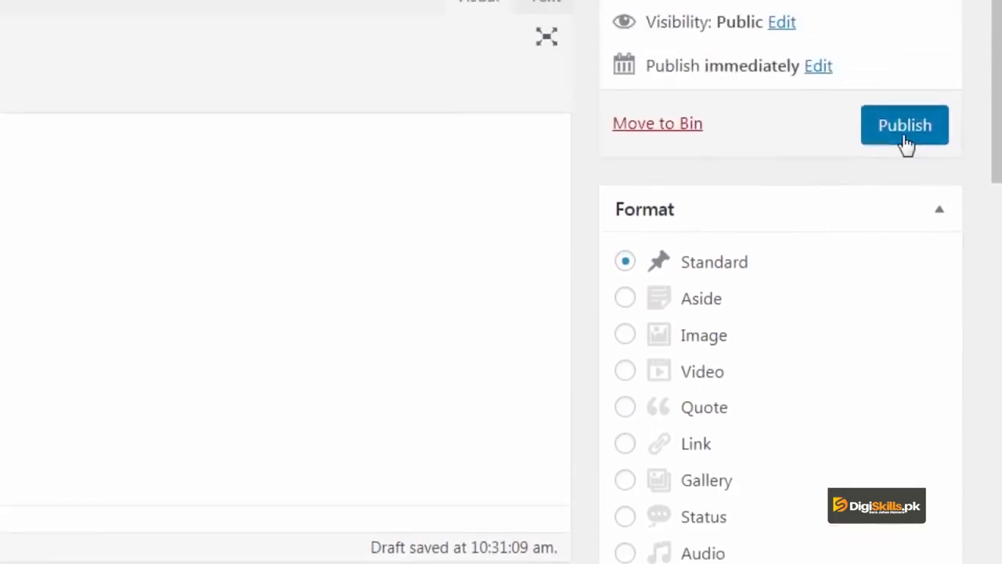
pyautogui.click(907, 143)
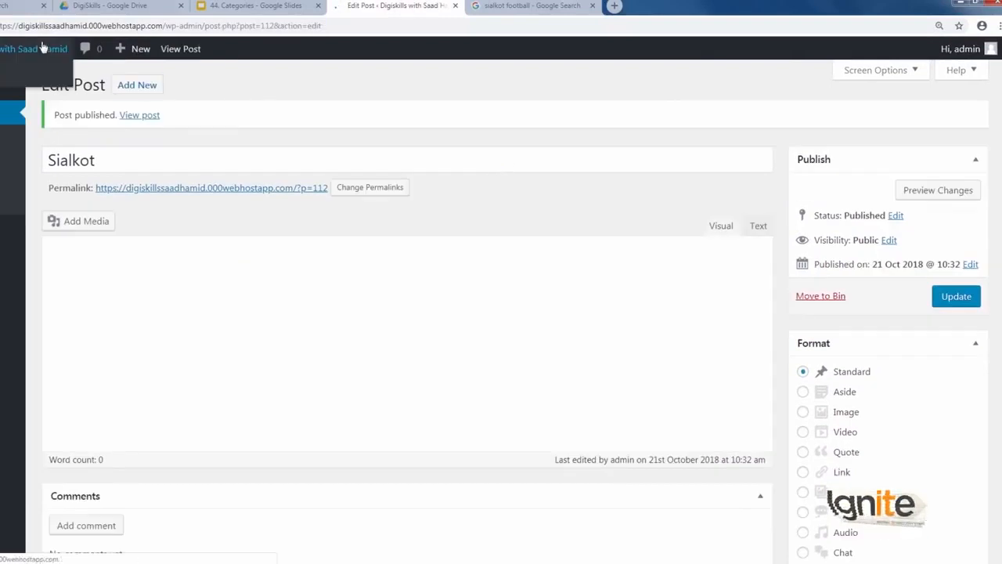
pyautogui.rightClick(45, 45)
pyautogui.click(56, 51)
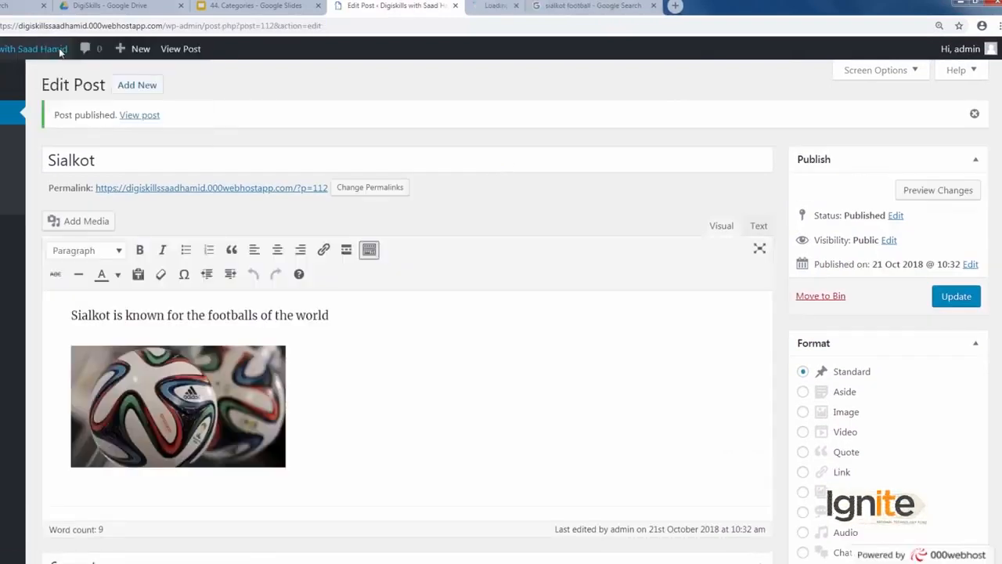
pyautogui.click(529, 8)
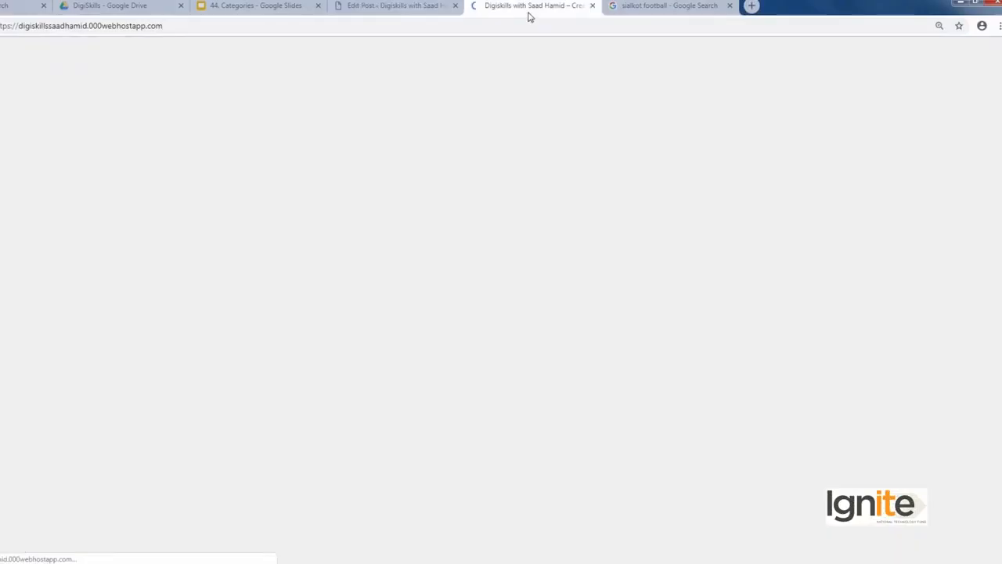
# Step: Check the published Sialkot post on the live site and view the Sialkot category's archive page
pyautogui.scroll(-2, 306, 227)
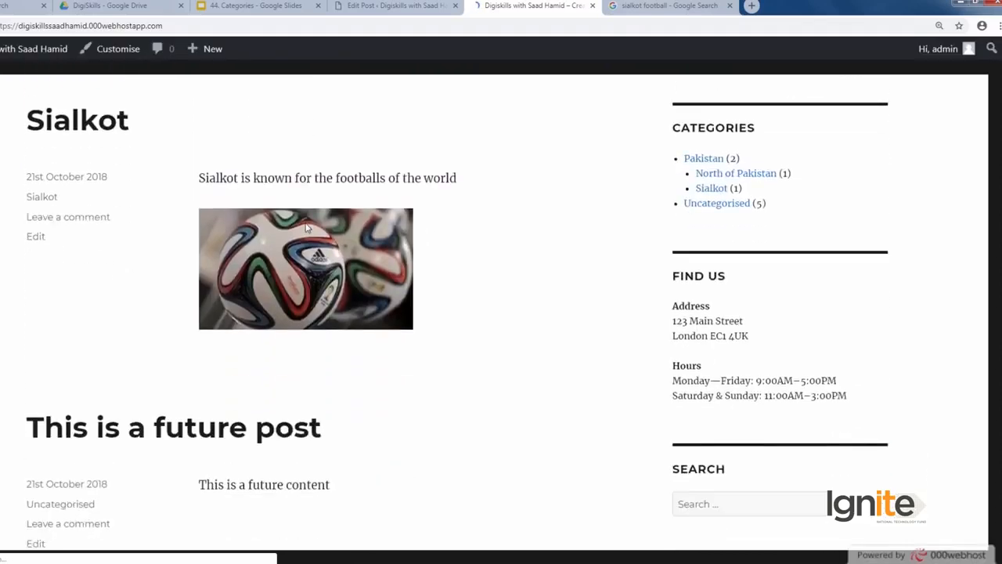
pyautogui.scroll(2, 306, 228)
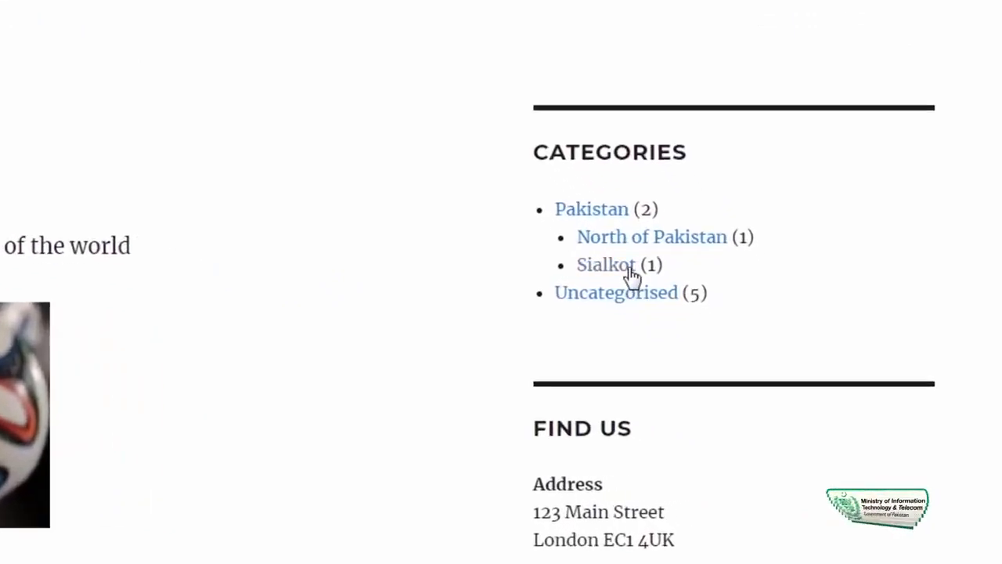
pyautogui.scroll(-3, 298, 255)
pyautogui.scroll(3, 297, 254)
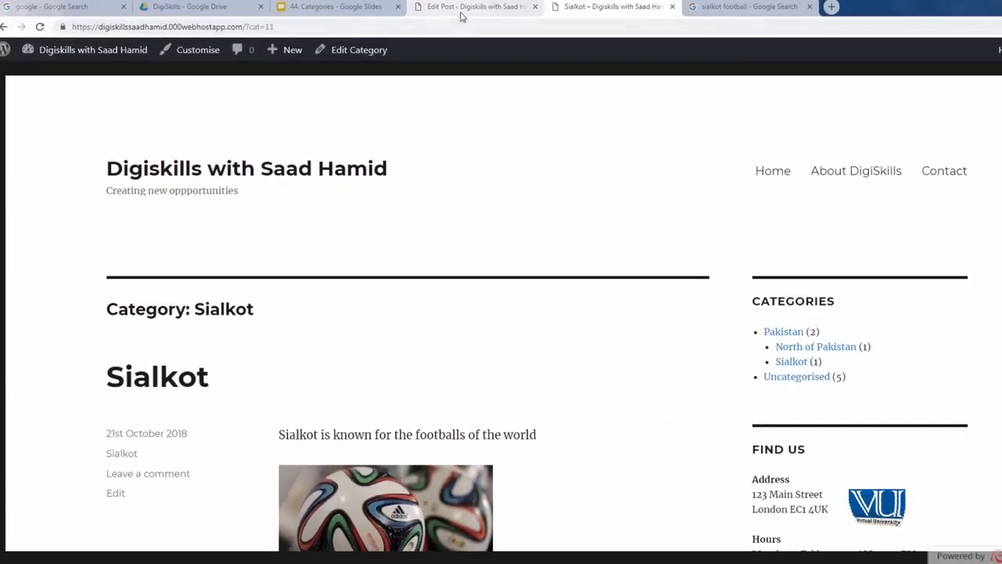
# Step: Return to the site's administration and search for new plugins matching "remove category url"
pyautogui.click(462, 17)
pyautogui.moveTo(56, 344)
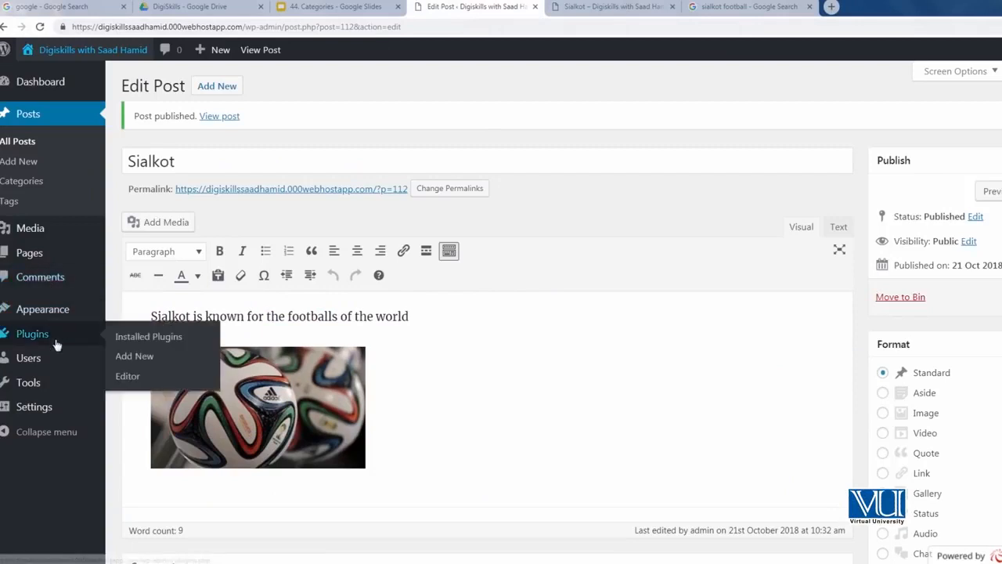
pyautogui.click(134, 355)
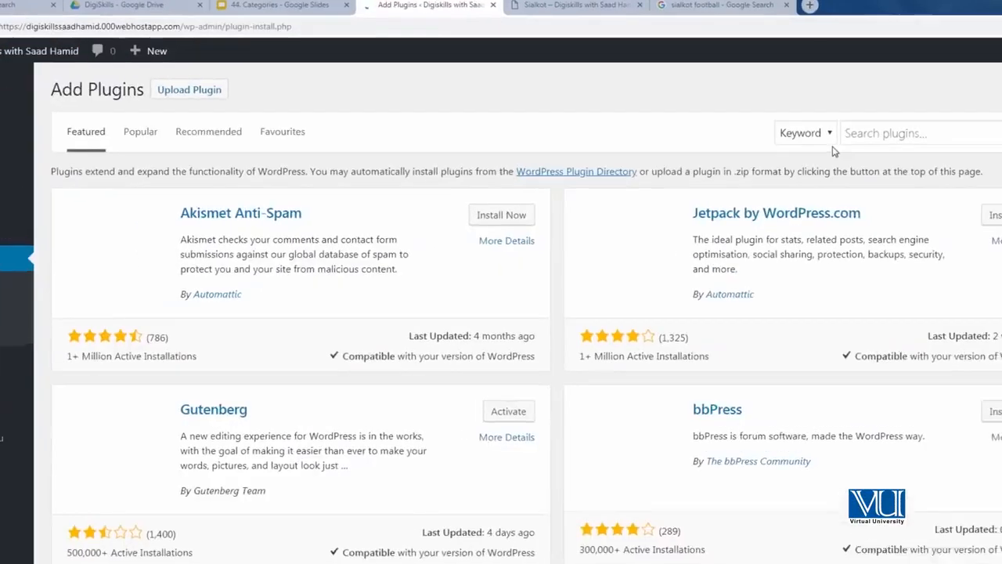
pyautogui.click(896, 119)
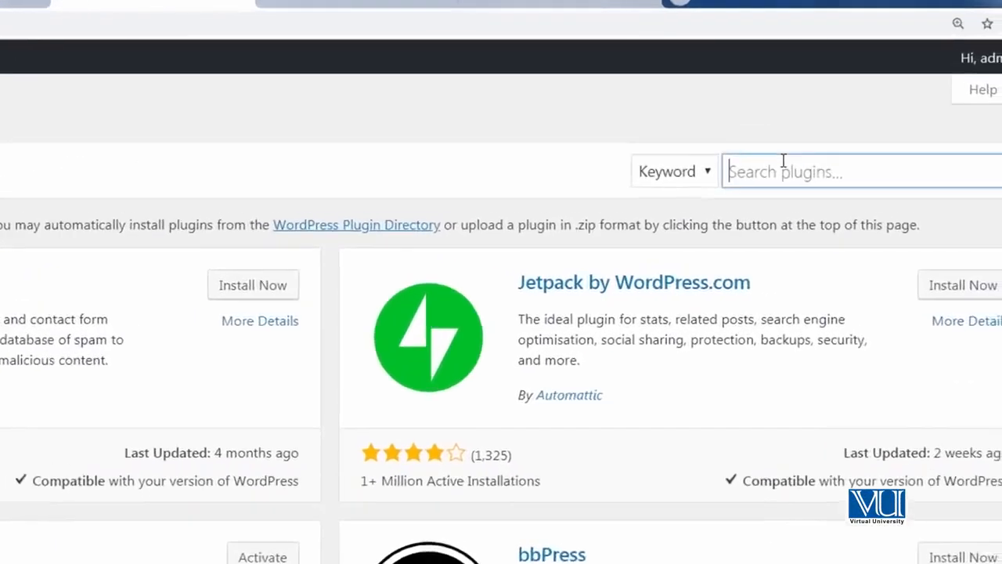
pyautogui.write('remove cat')
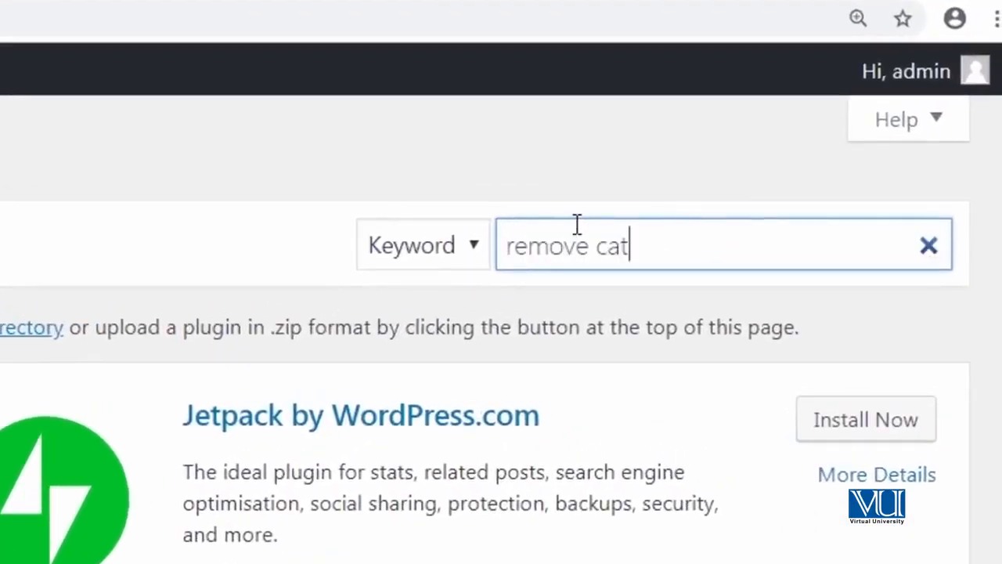
pyautogui.write('egory url')
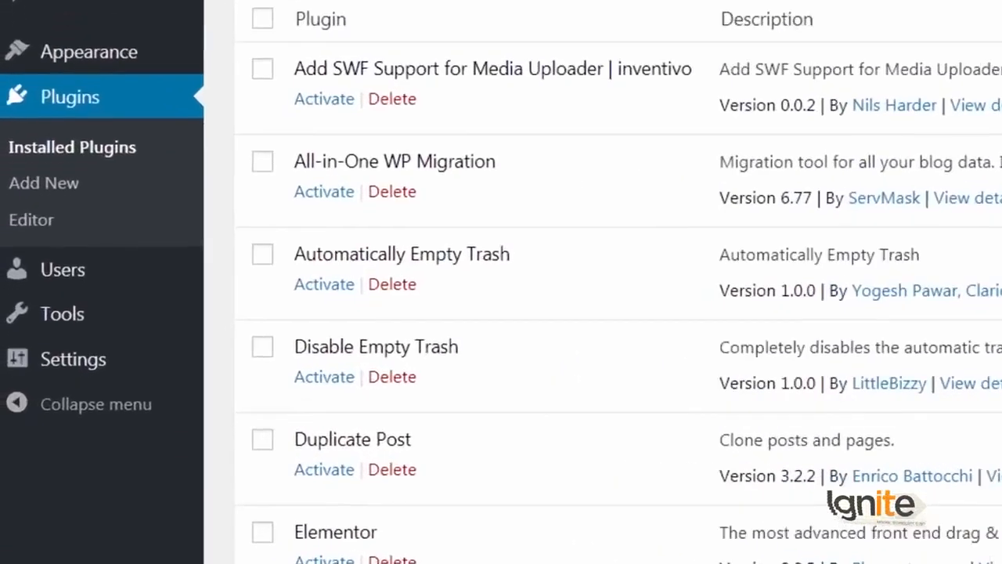
# Step: Set the site's permalink structure to Day and name and save the settings
pyautogui.moveTo(193, 375)
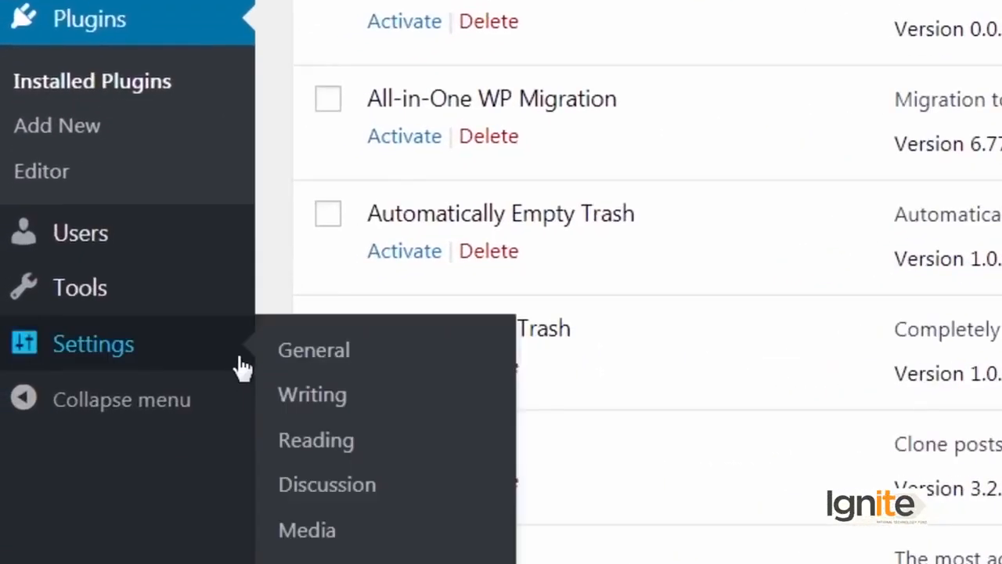
pyautogui.click(365, 453)
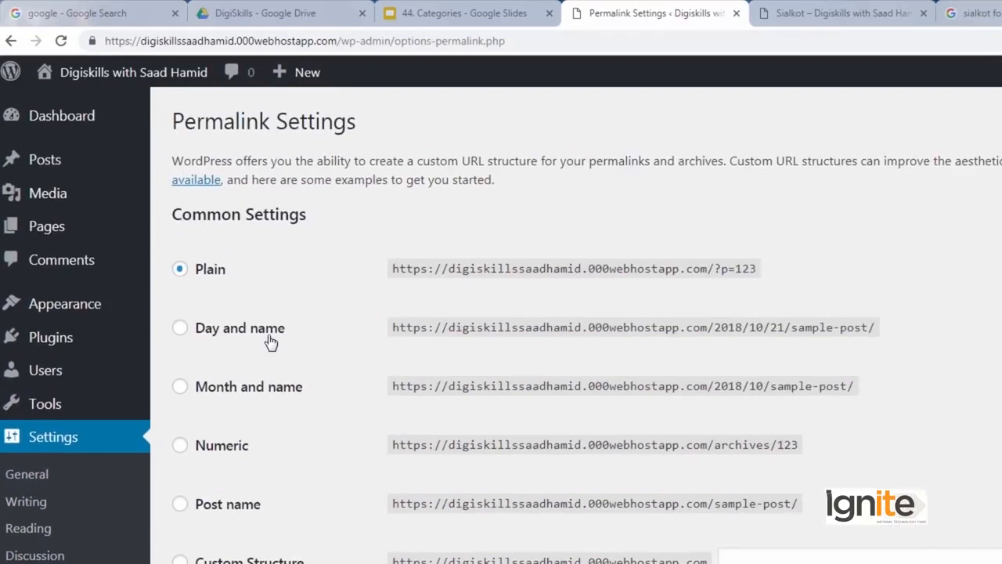
pyautogui.click(268, 335)
pyautogui.scroll(-3, 268, 335)
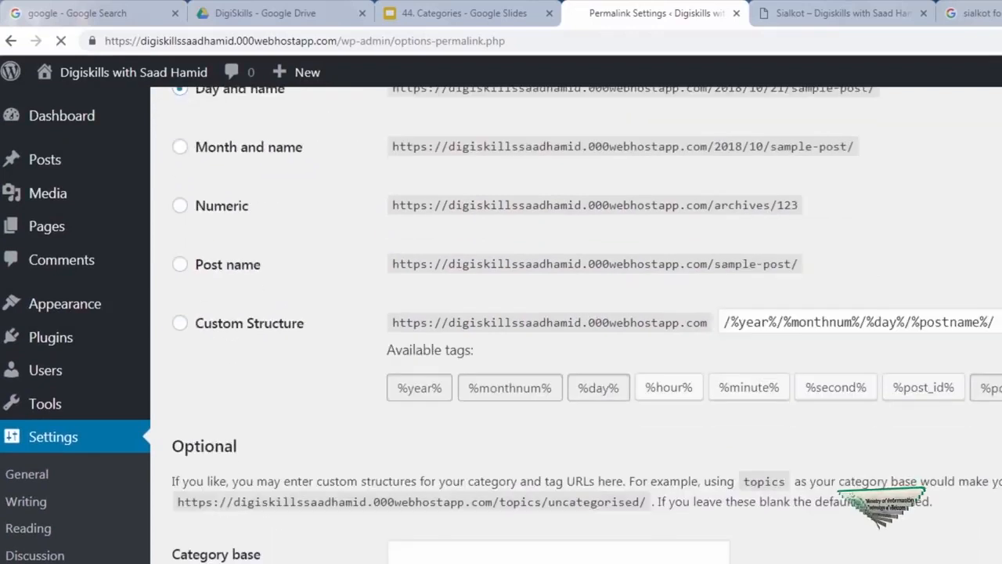
# Step: Reopen the Sialkot category from the live site's category list and examine the structure of its URL
pyautogui.click(841, 14)
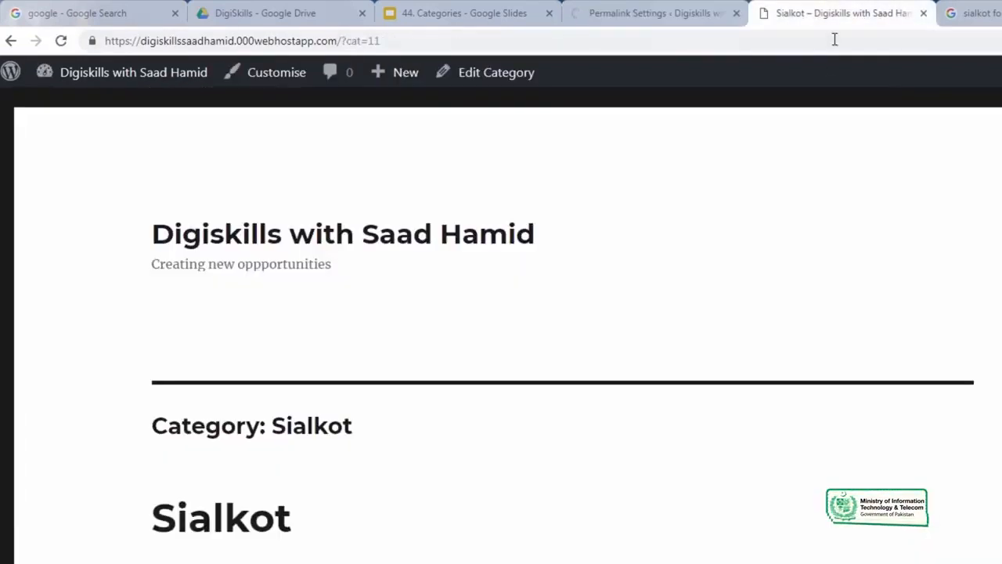
pyautogui.click(834, 39)
pyautogui.click(348, 175)
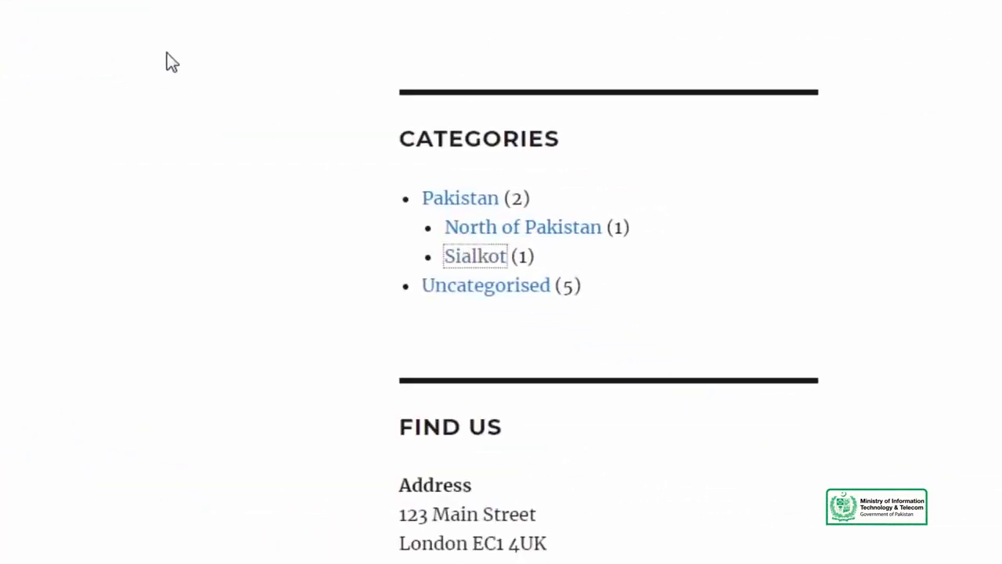
pyautogui.click(505, 66)
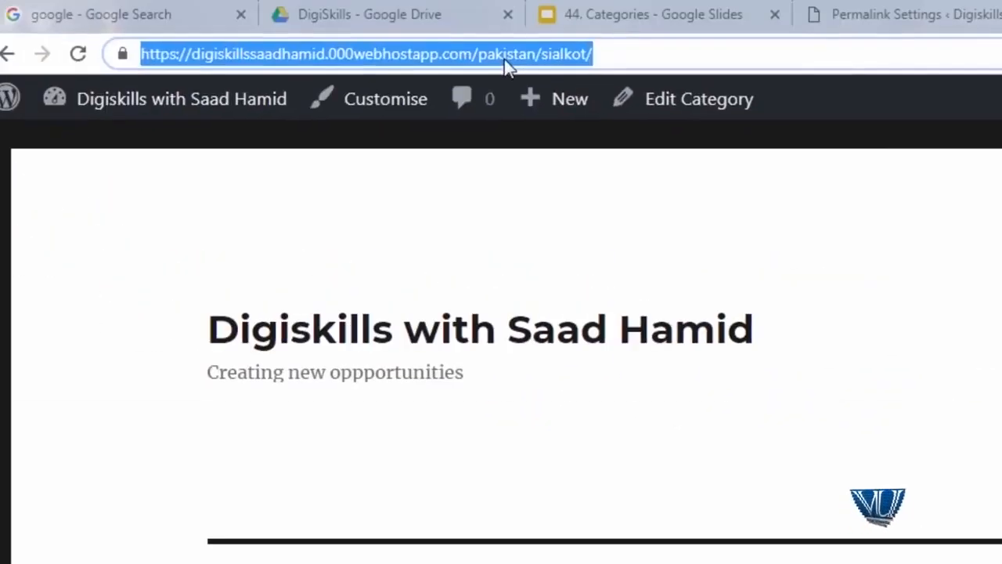
# Step: Deactivate the Remove Category URL plugin in the list of installed plugins
pyautogui.click(928, 14)
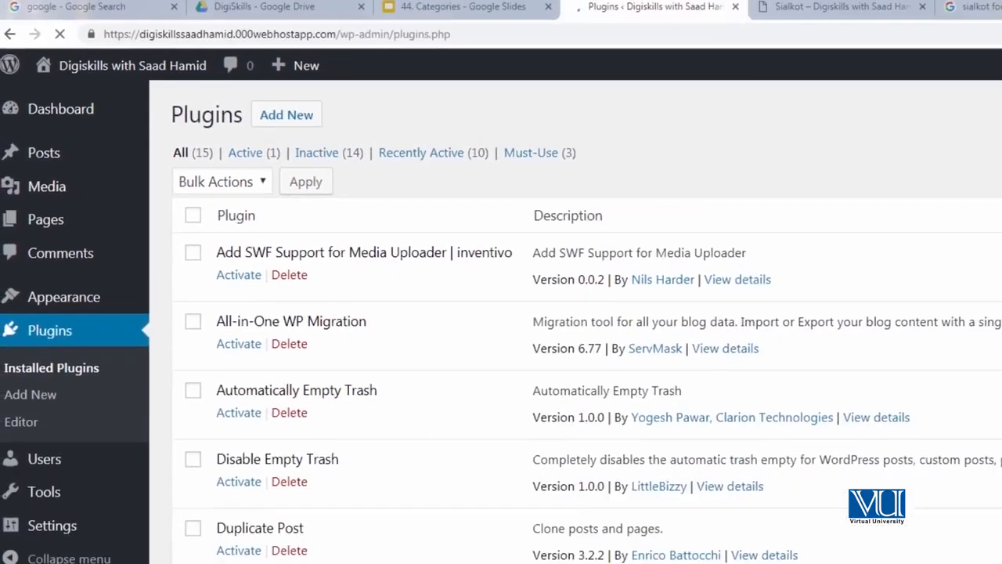
pyautogui.scroll(-2, 575, 321)
pyautogui.scroll(-5, 313, 530)
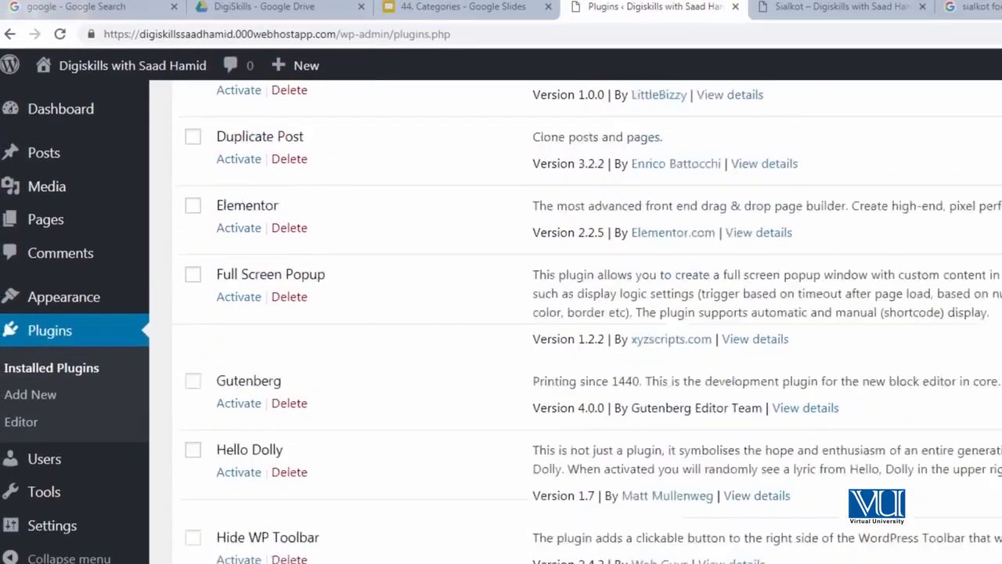
pyautogui.click(258, 465)
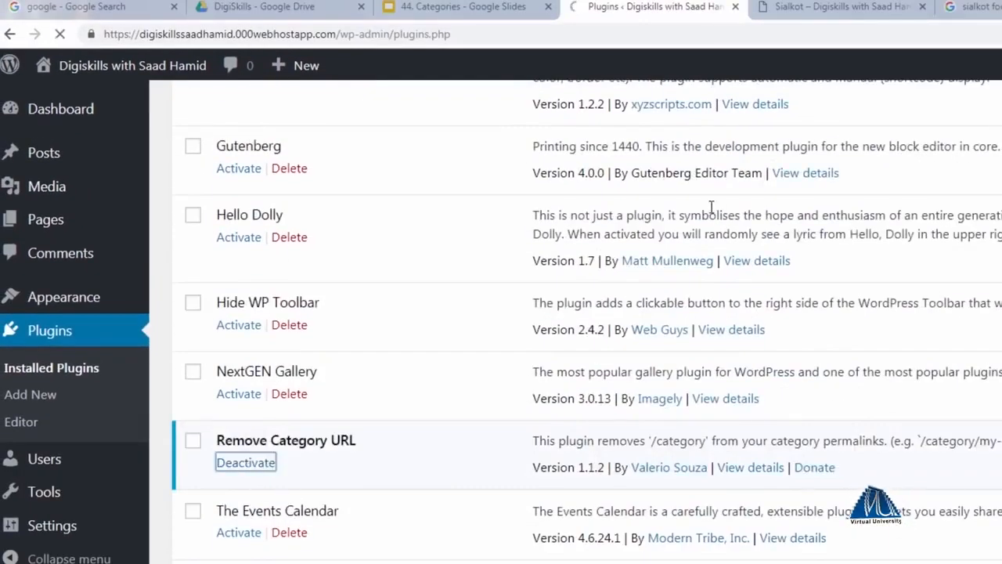
# Step: Reload the live site, open the Sialkot category again and examine the category part of its URL
pyautogui.click(839, 18)
pyautogui.click(60, 36)
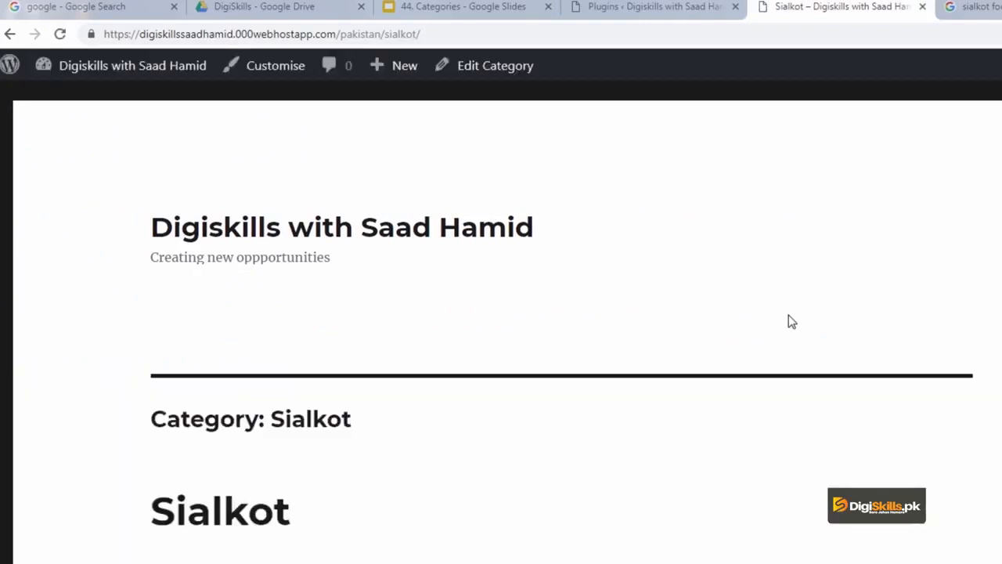
pyautogui.click(845, 193)
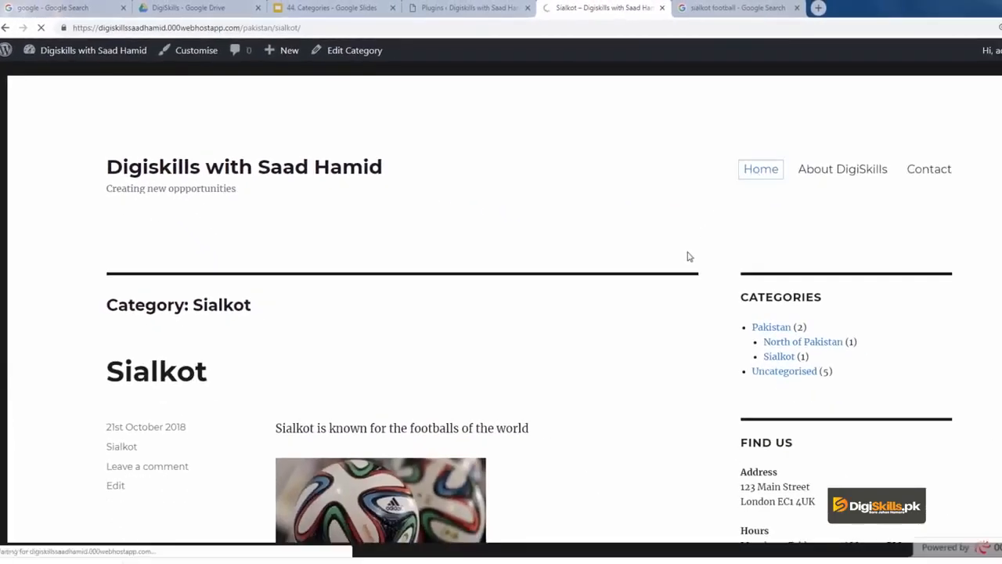
pyautogui.click(779, 356)
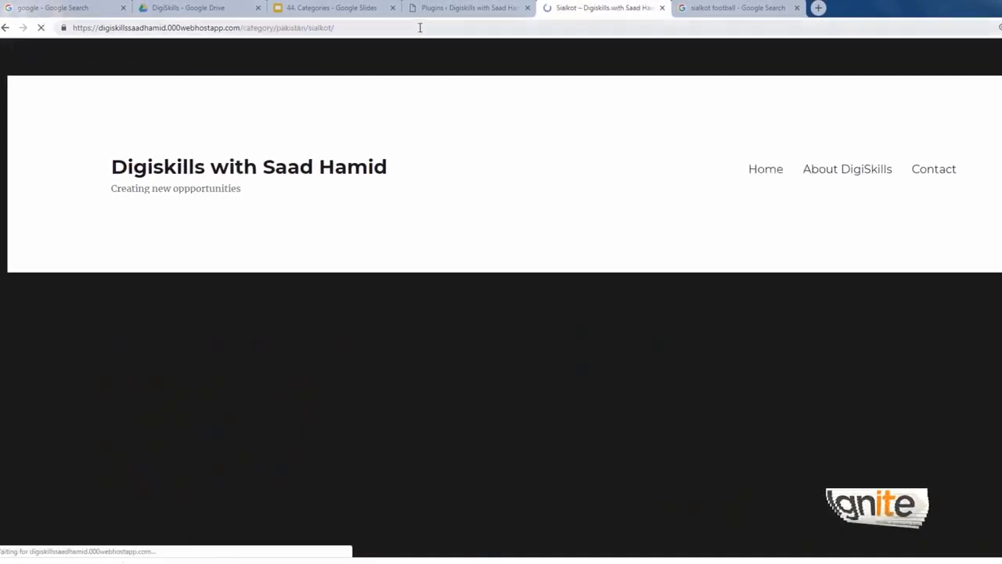
pyautogui.click(221, 28)
pyautogui.doubleClick(252, 28)
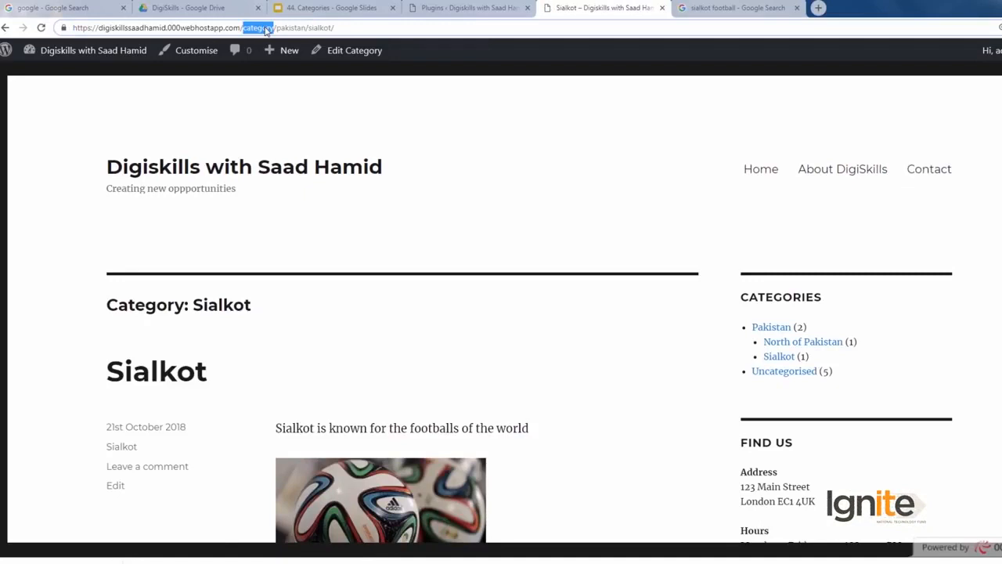
# Step: Search for new plugins with "category for pages" and install and activate Create And Assign Categories For Pages
pyautogui.click(474, 10)
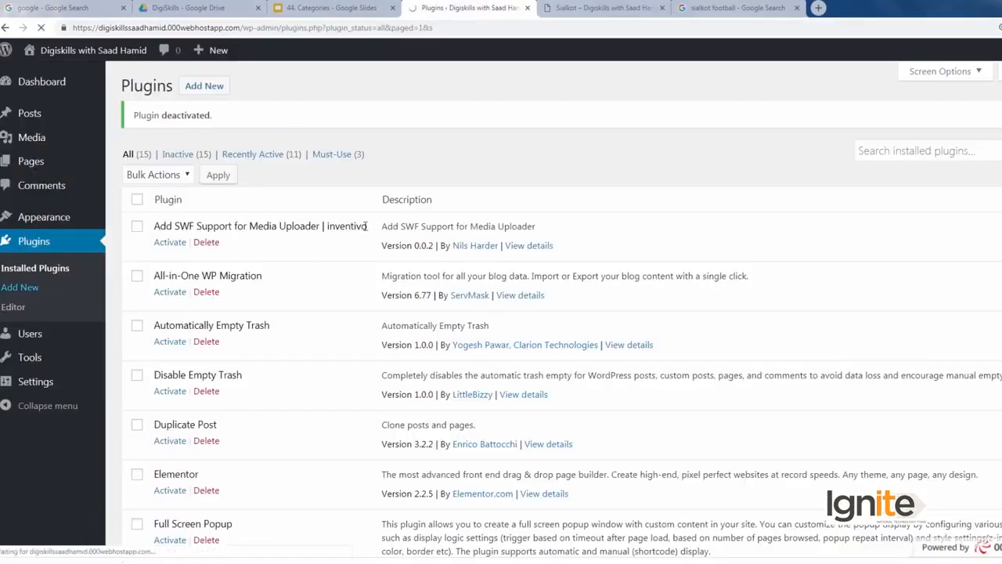
pyautogui.click(894, 128)
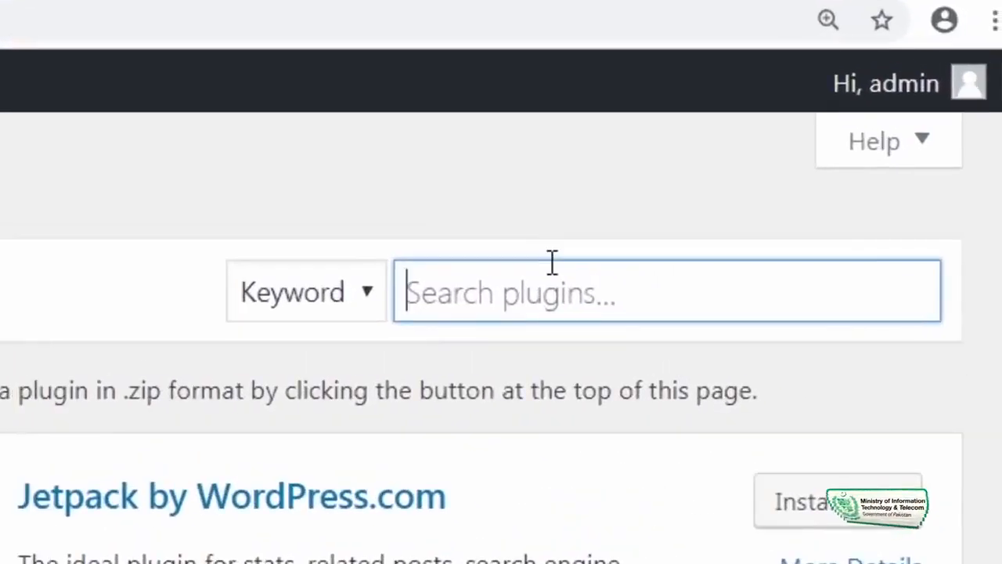
pyautogui.write('categ')
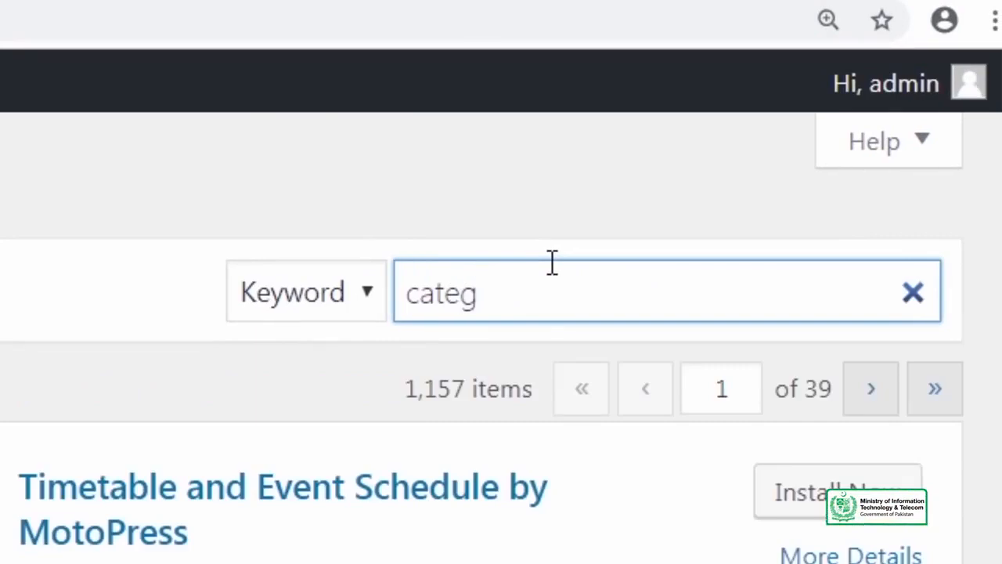
pyautogui.write('ory f')
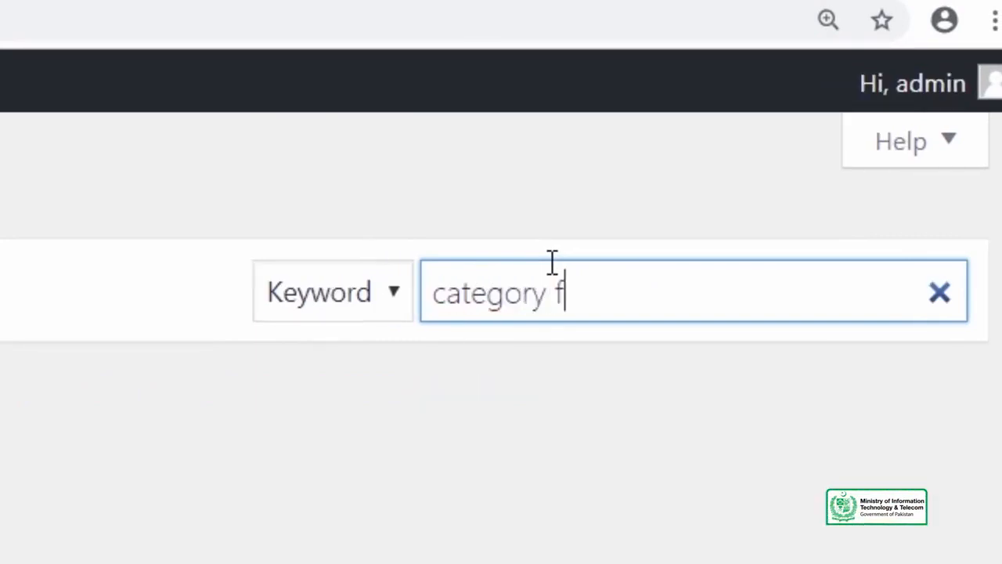
pyautogui.write('or pages')
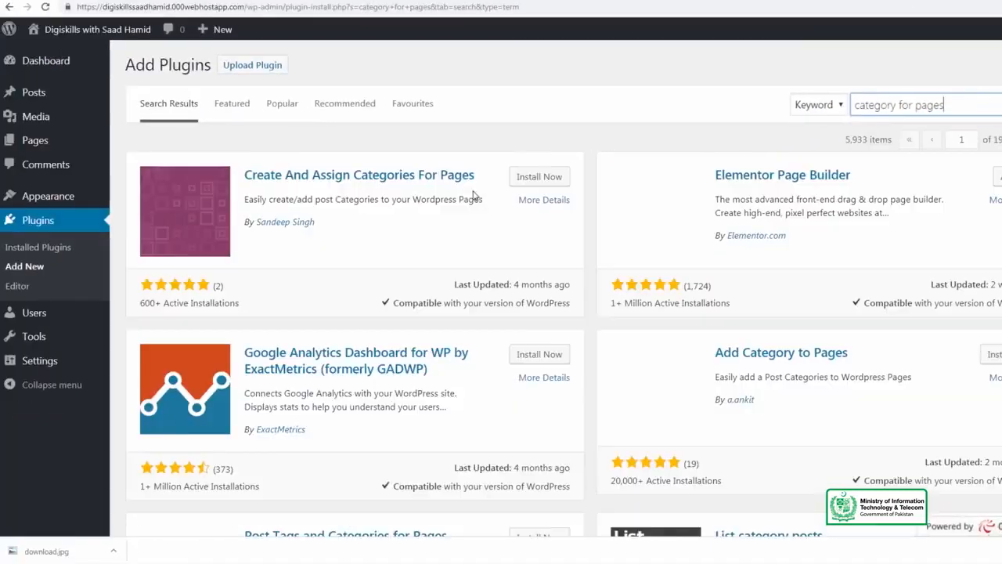
pyautogui.click(532, 179)
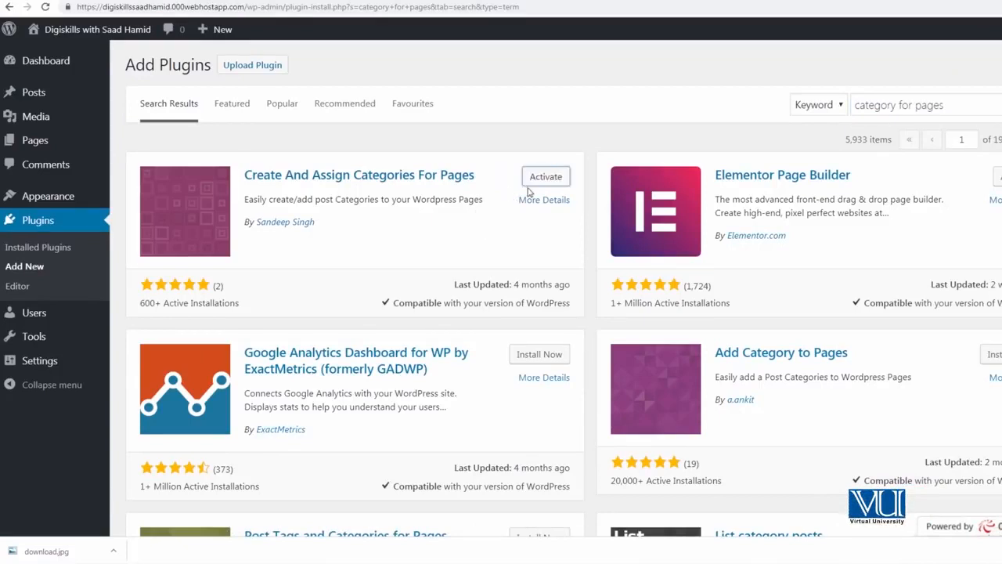
pyautogui.click(534, 180)
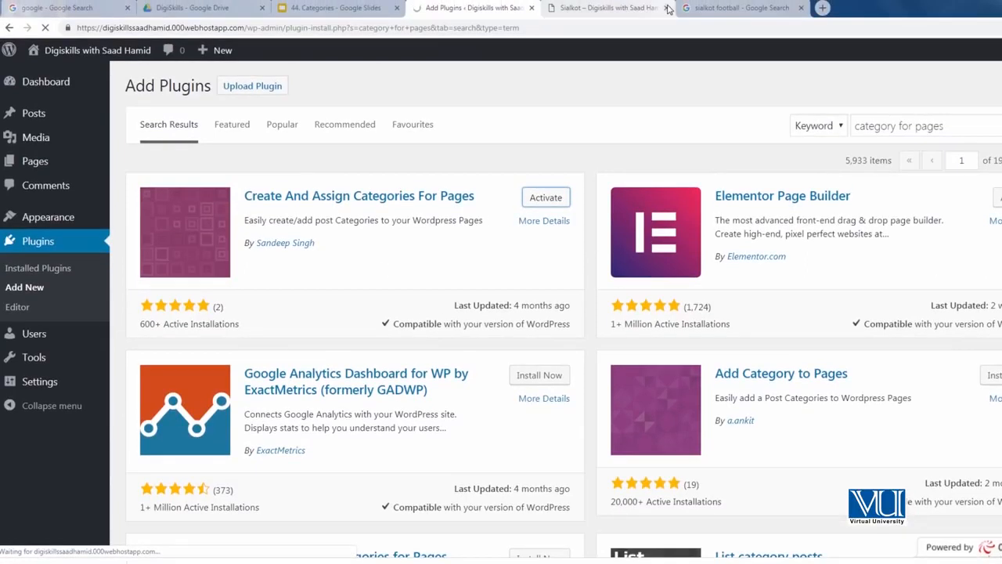
# Step: Close the live Sialkot page and open the category management screen for pages
pyautogui.click(666, 7)
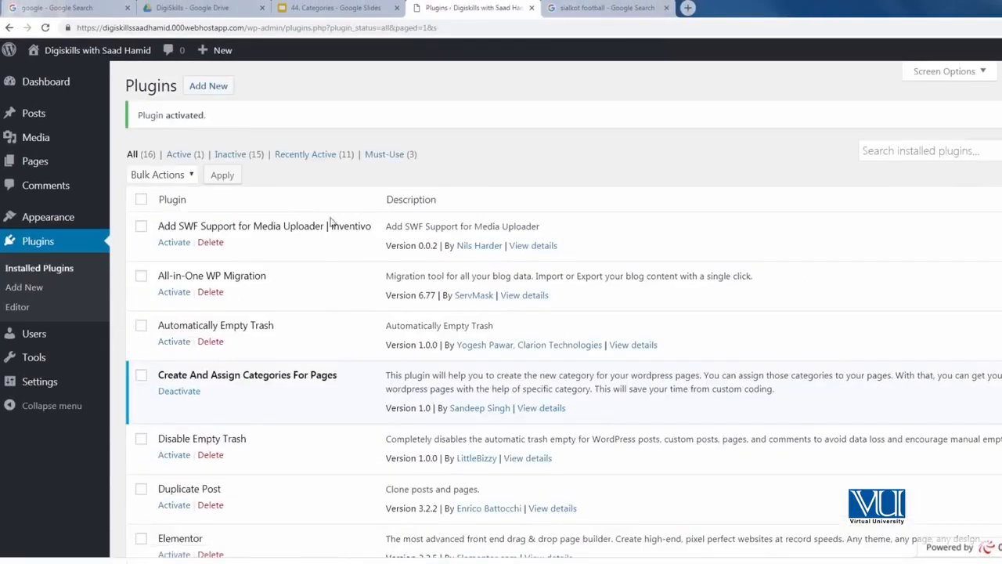
pyautogui.moveTo(61, 171)
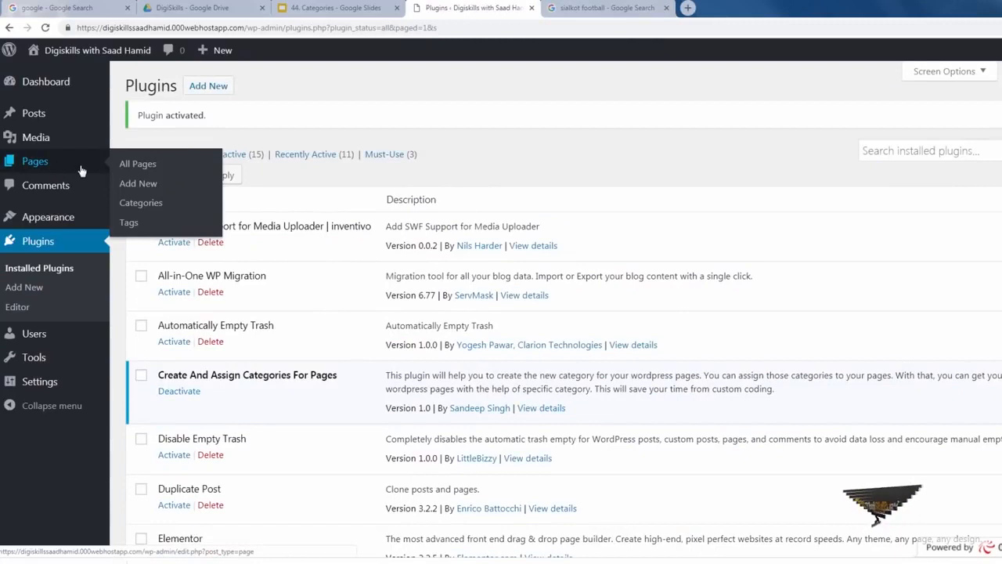
pyautogui.click(140, 205)
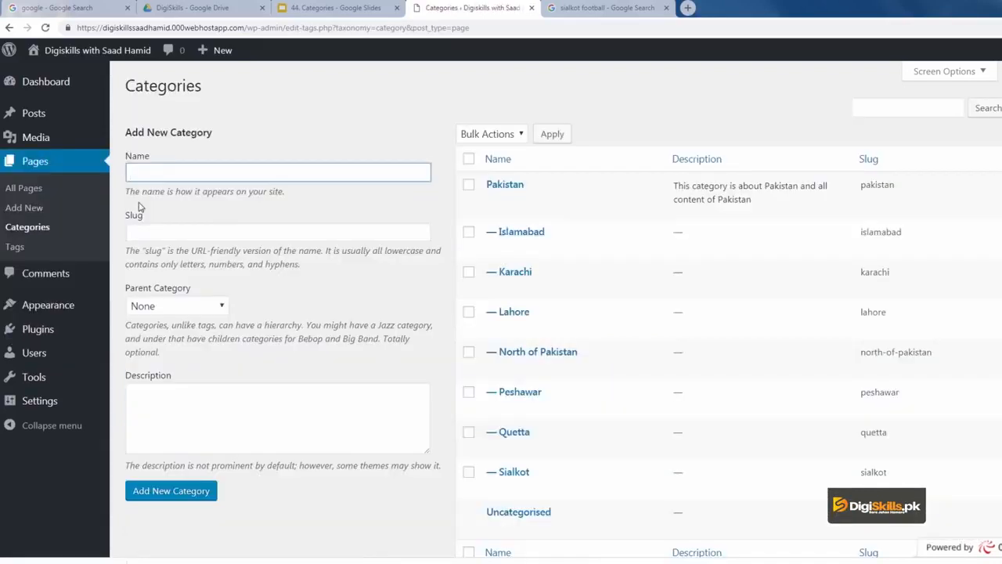
pyautogui.moveTo(111, 301)
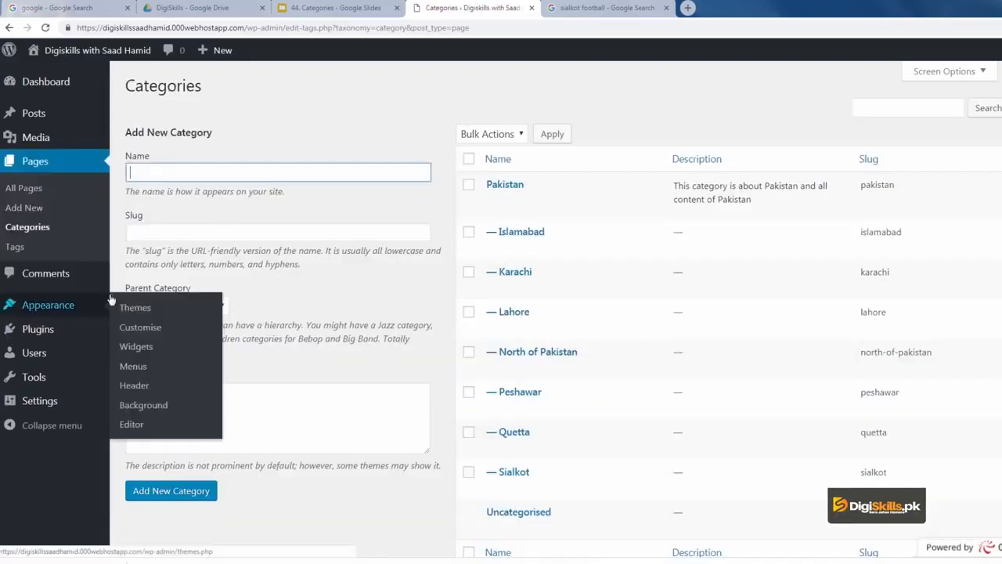